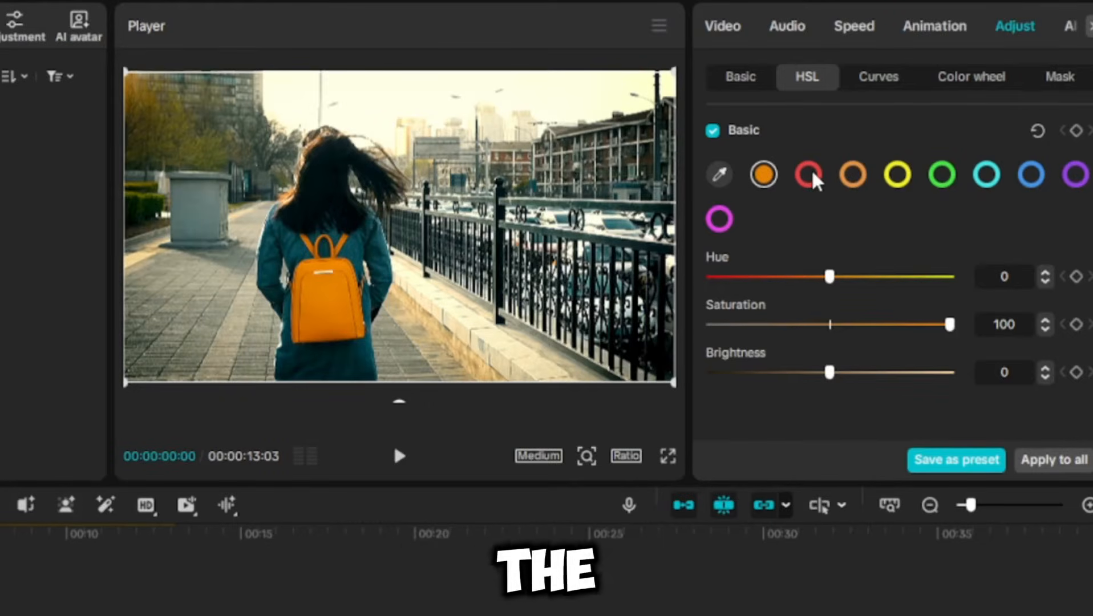
Step: Set the HSL saturation to -100 for each colour channel except the backpack's orange, one channel at a time
click(849, 179)
drag(830, 324, 711, 325)
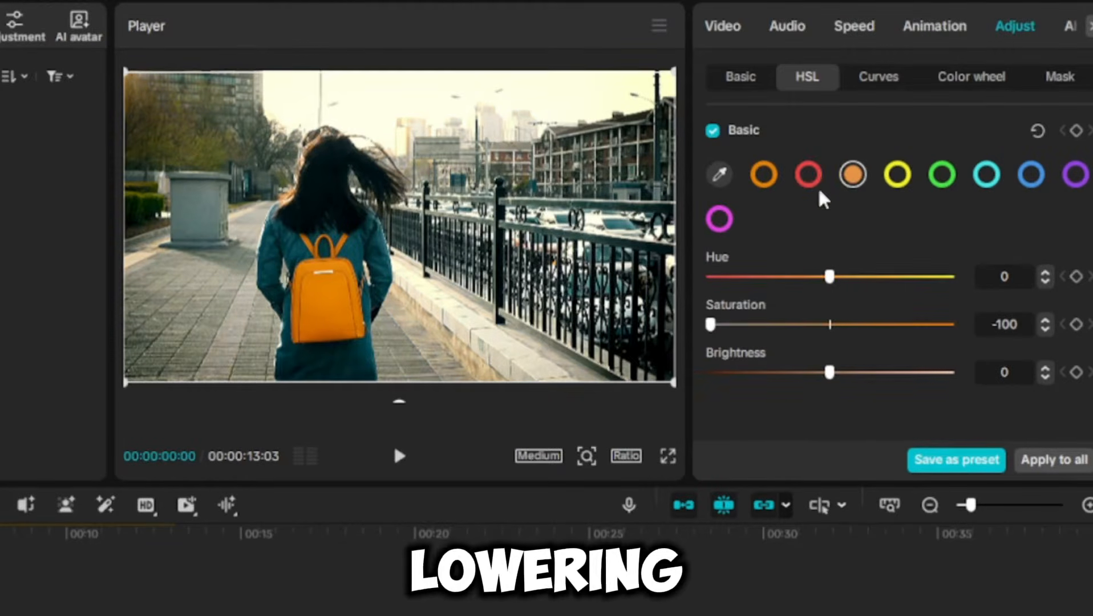
click(897, 176)
drag(830, 325, 711, 324)
click(986, 176)
drag(830, 324, 711, 324)
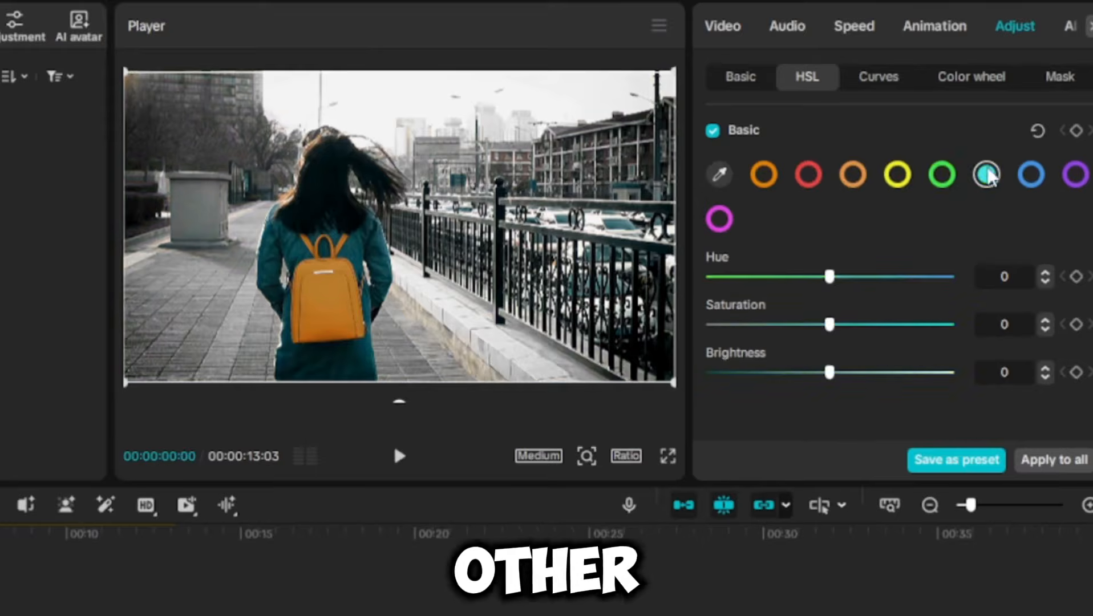
click(713, 225)
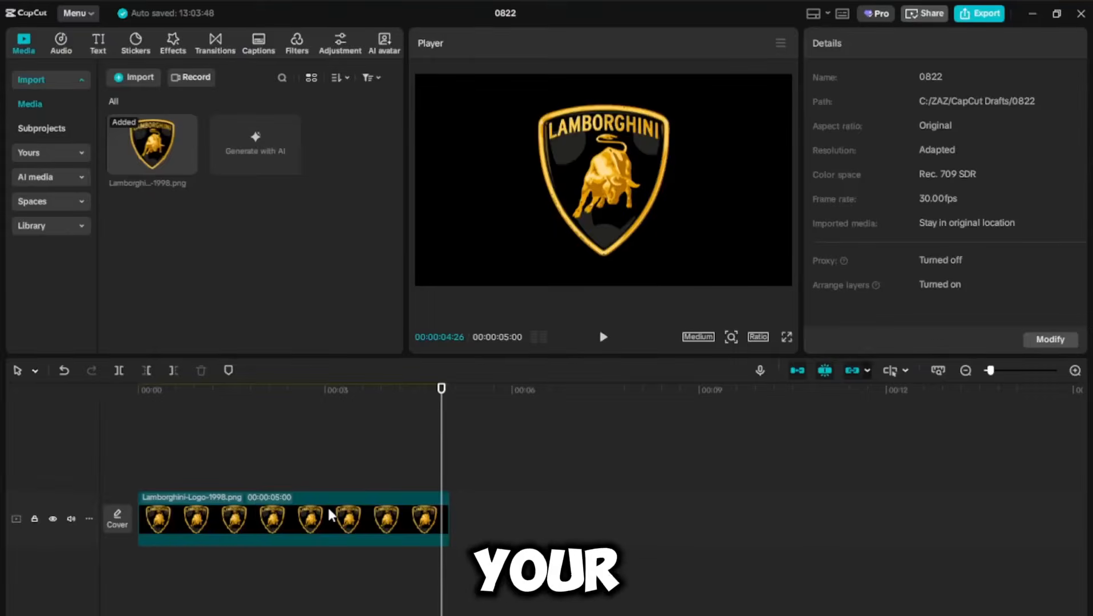
Step: Place the Lamborghini logo on the timeline and duplicate it onto a second track above
click(327, 506)
drag(427, 396, 60, 423)
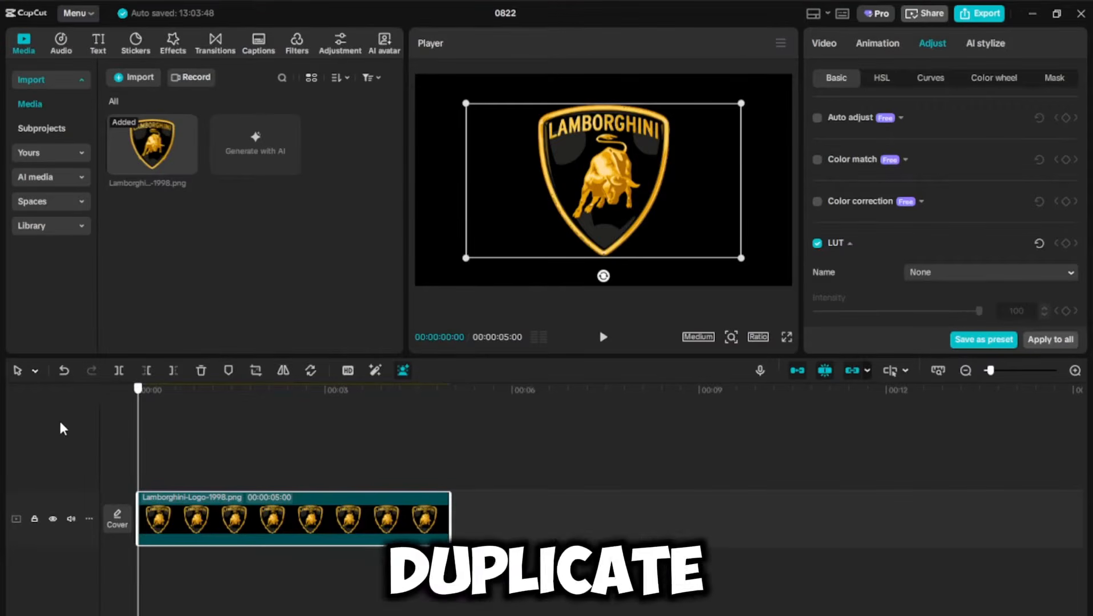
key(ctrl+c)
key(ctrl+v)
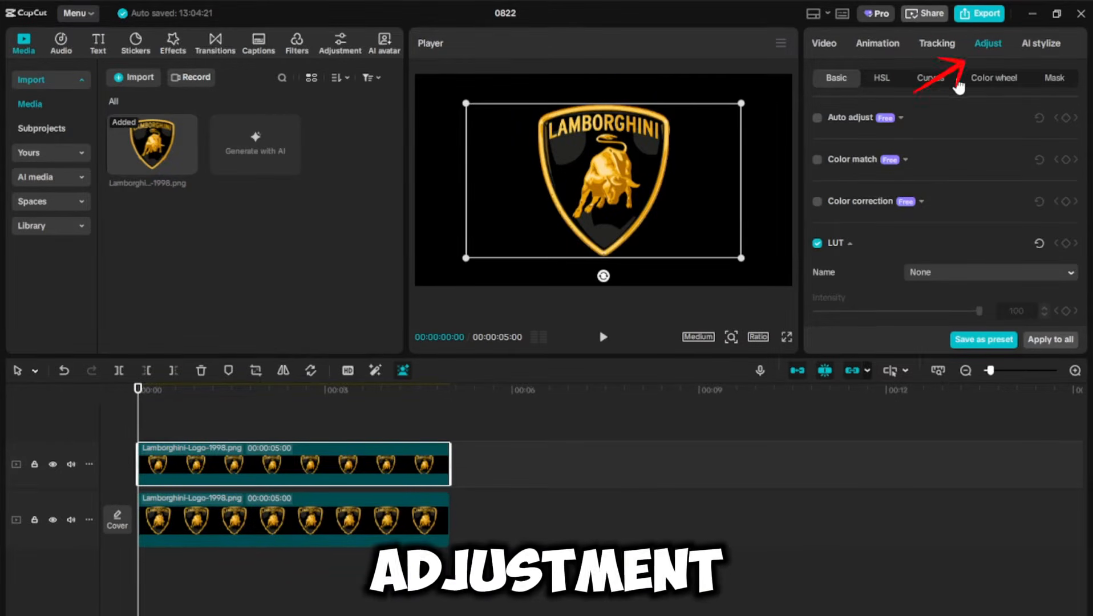
Step: In the duplicate's Curves, pull the luma curve's white point far left to turn the logo white
click(939, 86)
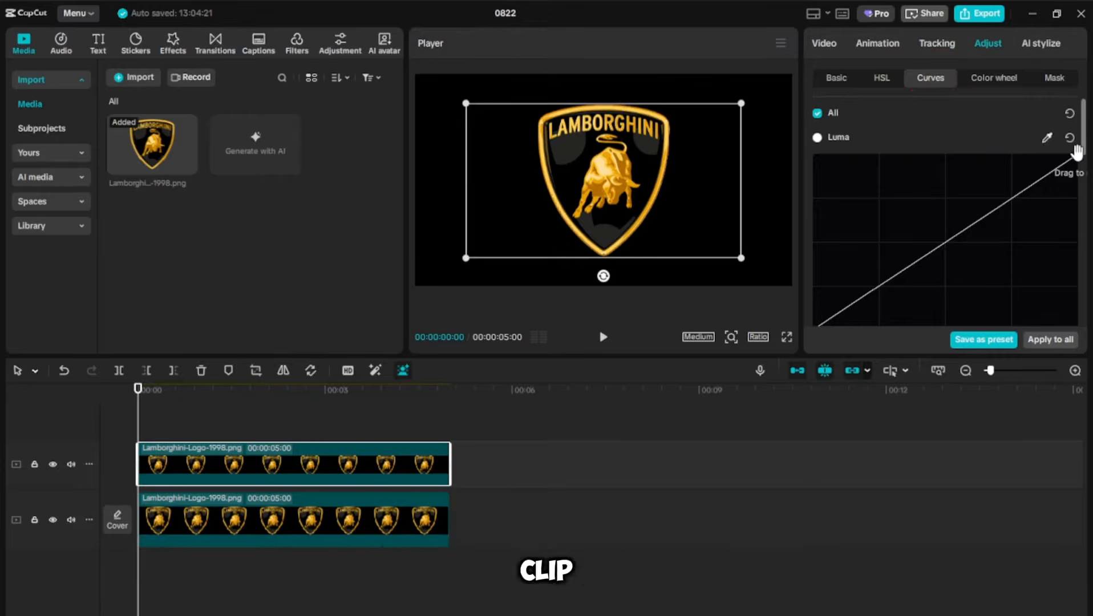
drag(1036, 155, 877, 153)
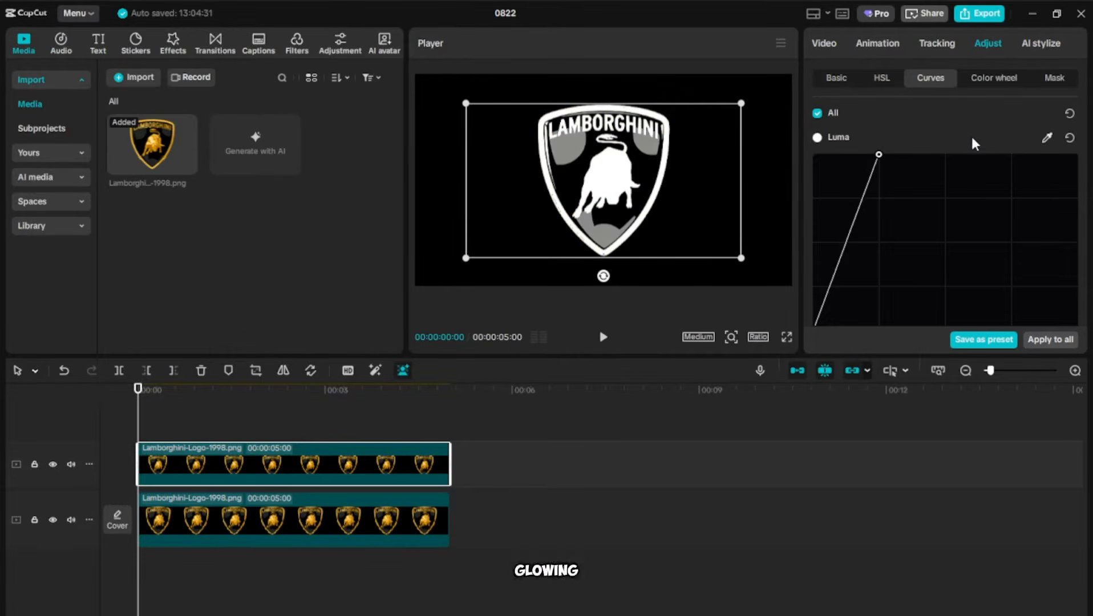
Step: Apply a Linear mask to the duplicate, set its rotation to -45° and its size to 300
click(1054, 77)
click(891, 141)
click(891, 189)
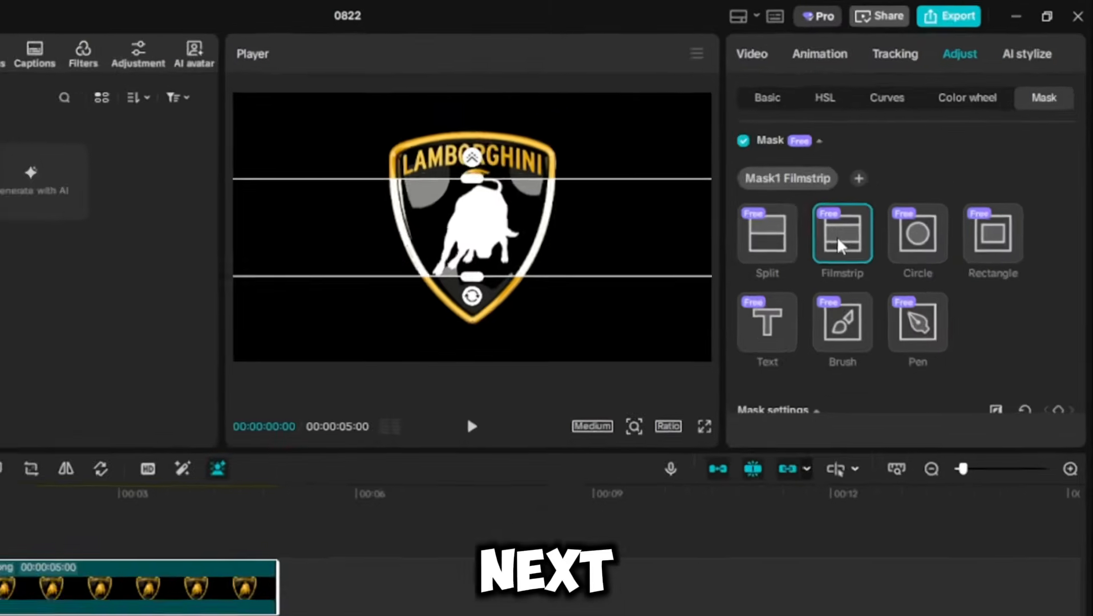
scroll(879, 337, down, 4)
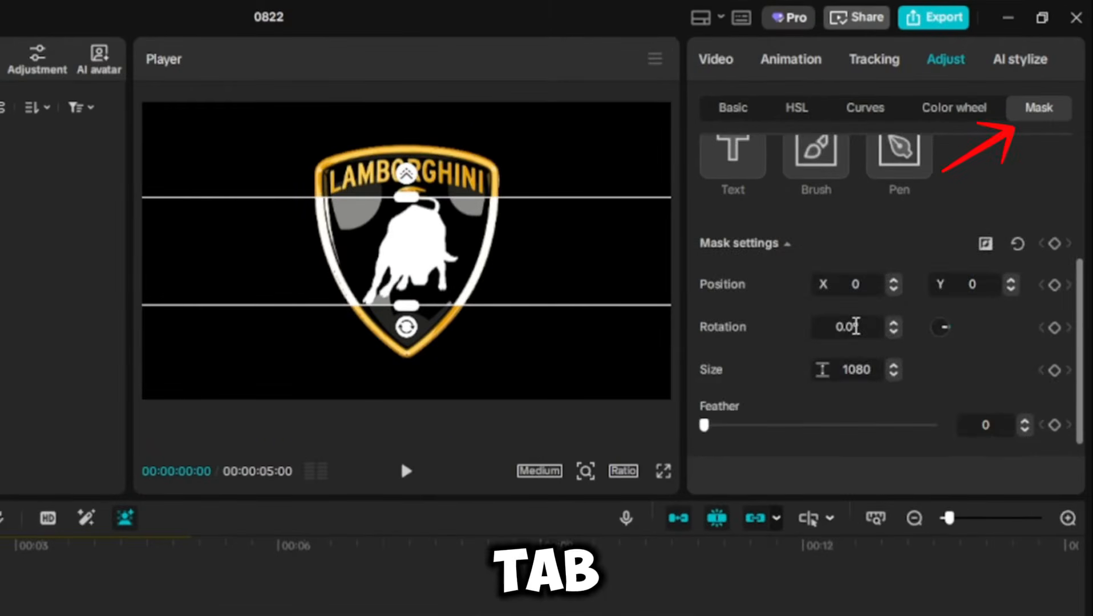
text(45)
text(-45)
key(Return)
text(300)
key(Return)
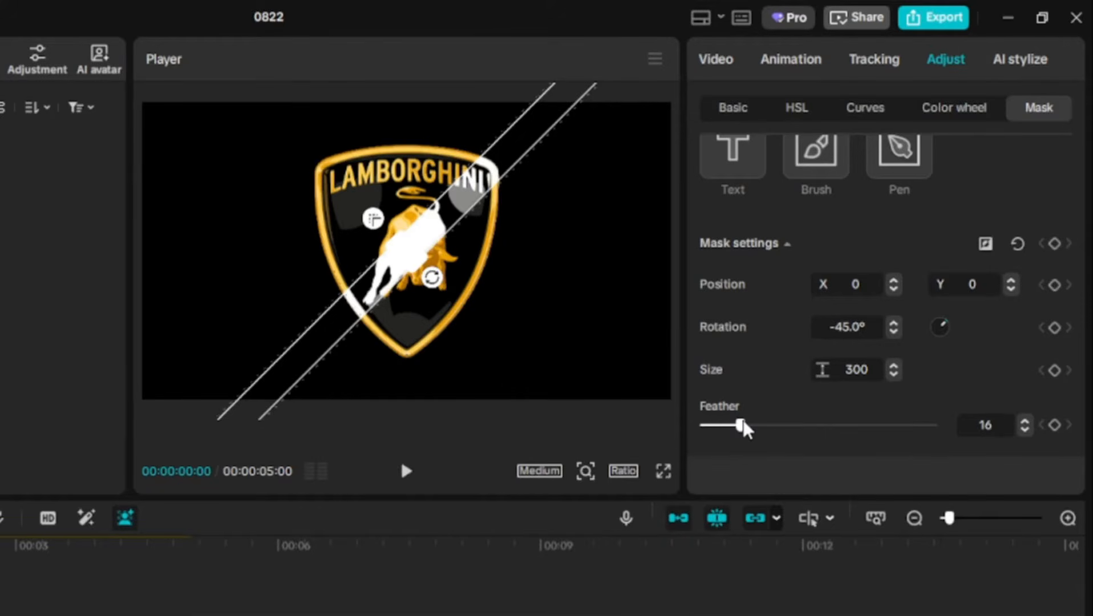
Step: Set the mask feather to 30 and add a mask keyframe at the clip start
drag(742, 425, 773, 425)
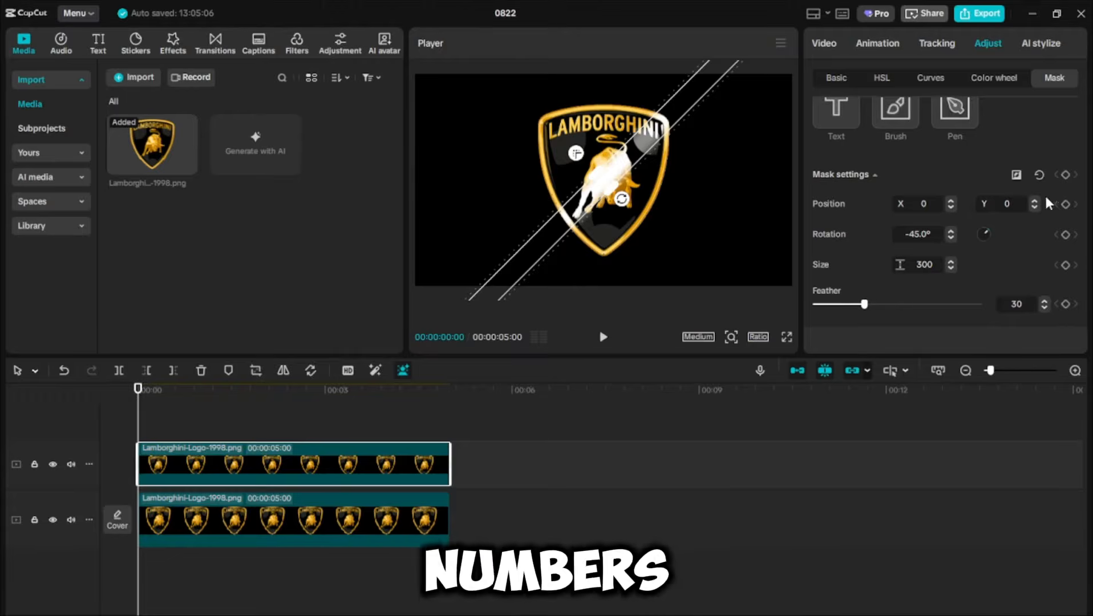
scroll(1026, 264, down, 1)
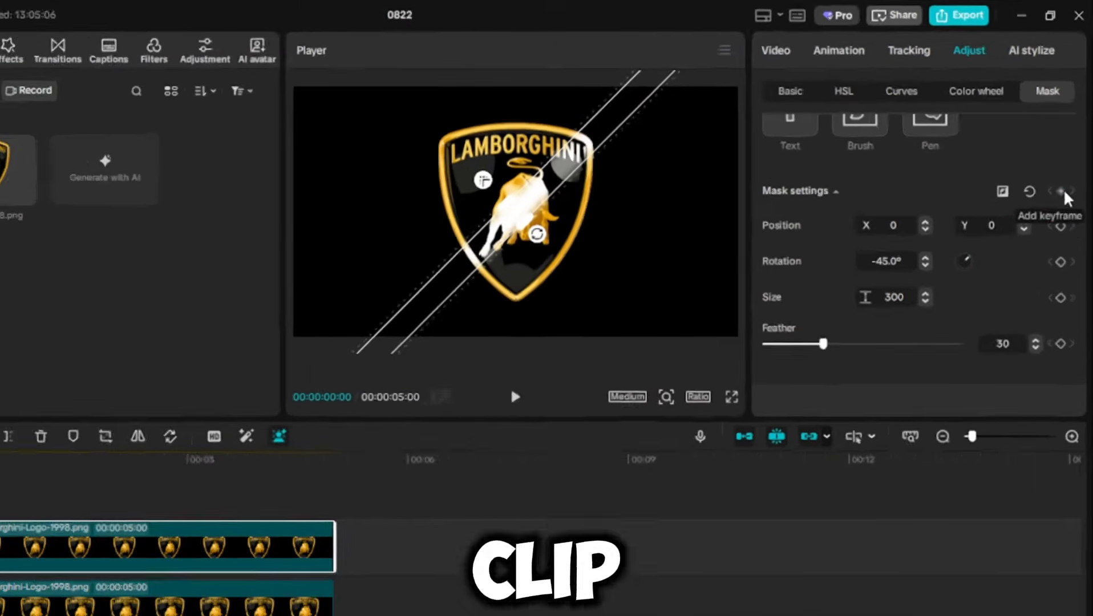
click(1065, 162)
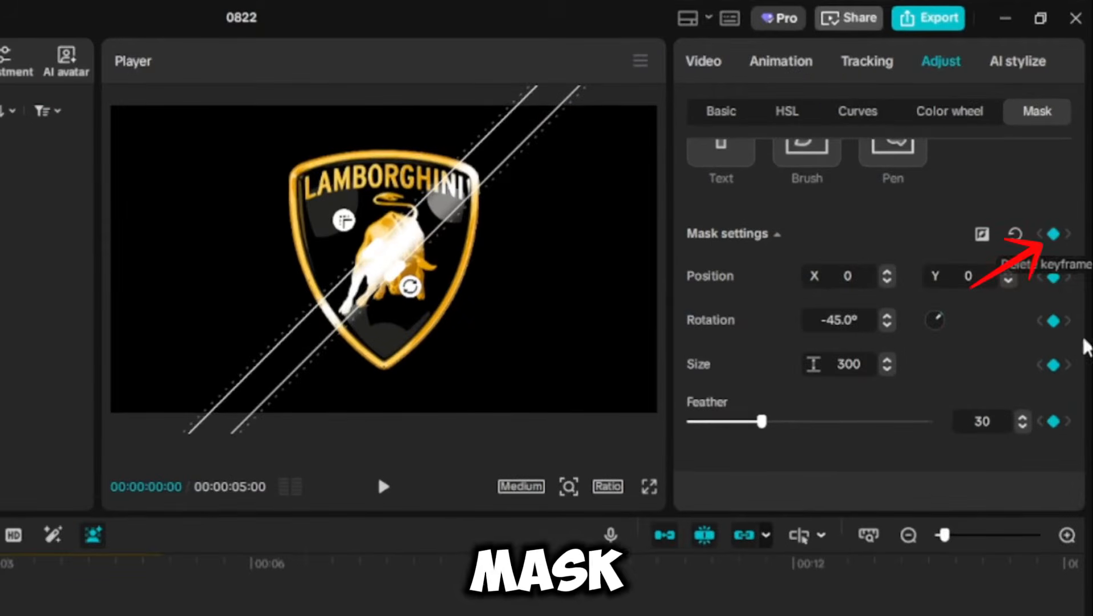
Step: Animate the mask from beyond the logo's upper-left at the start to its lower-right at about 1 second
drag(439, 248, 321, 111)
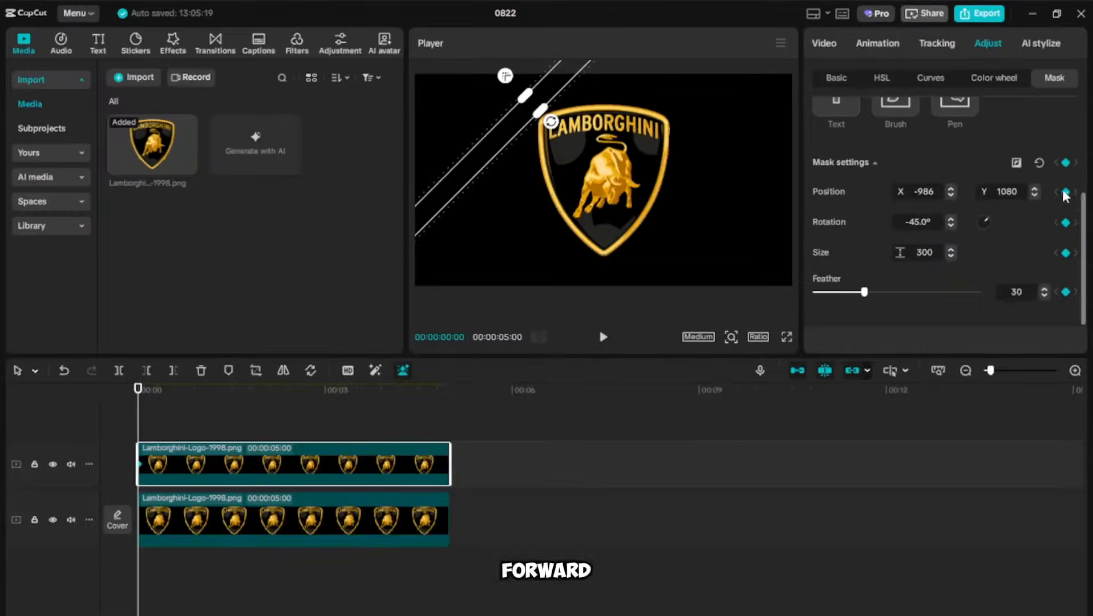
click(156, 391)
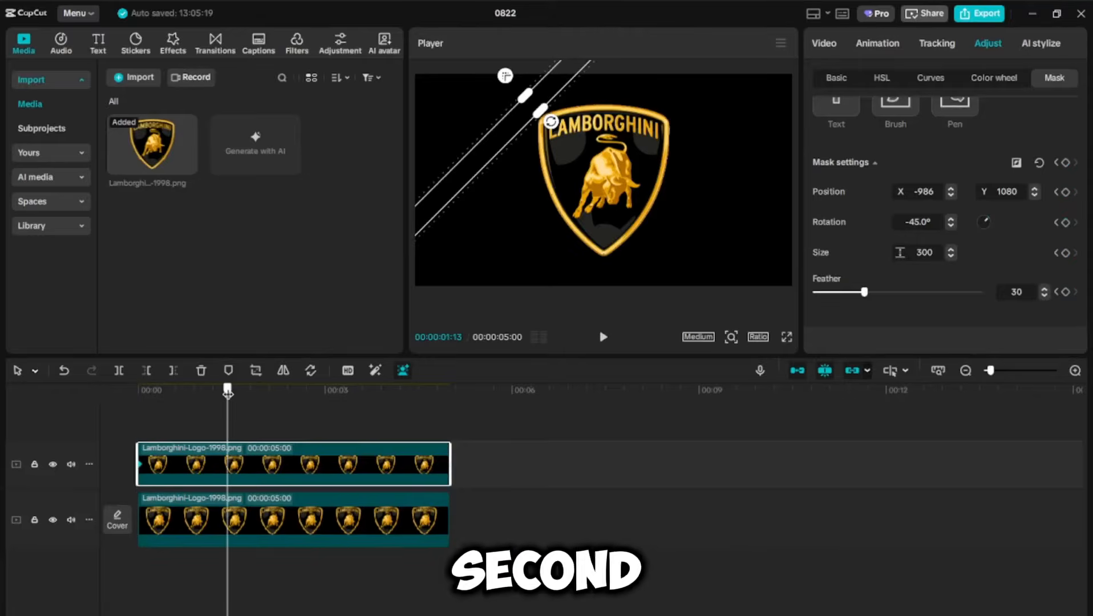
drag(227, 393, 229, 393)
drag(550, 85, 694, 194)
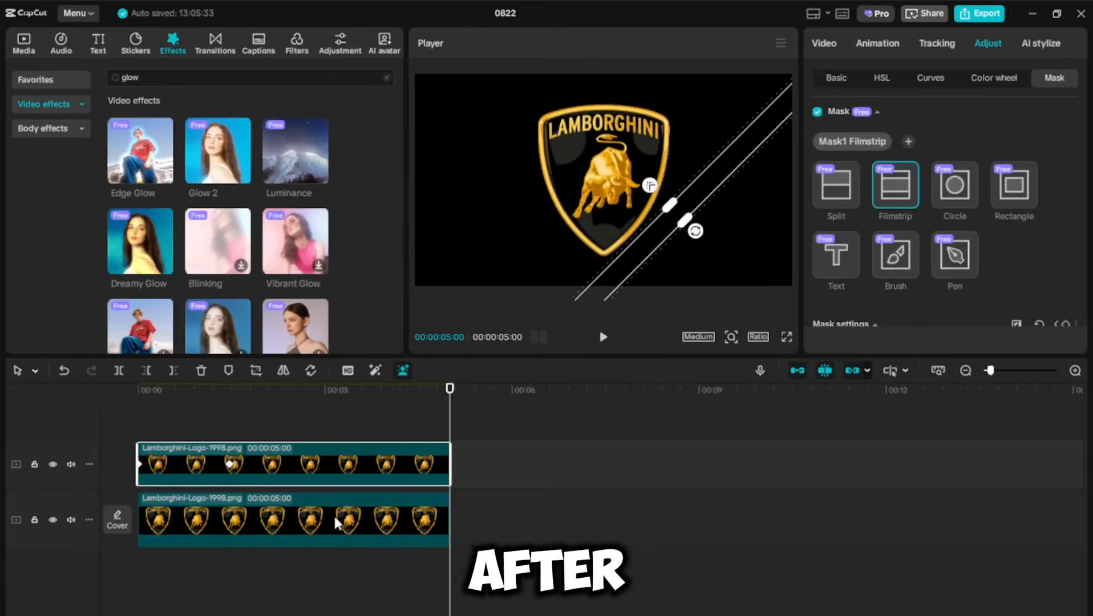
Step: Combine both logo clips into a compound clip
click(333, 513)
right_click(334, 516)
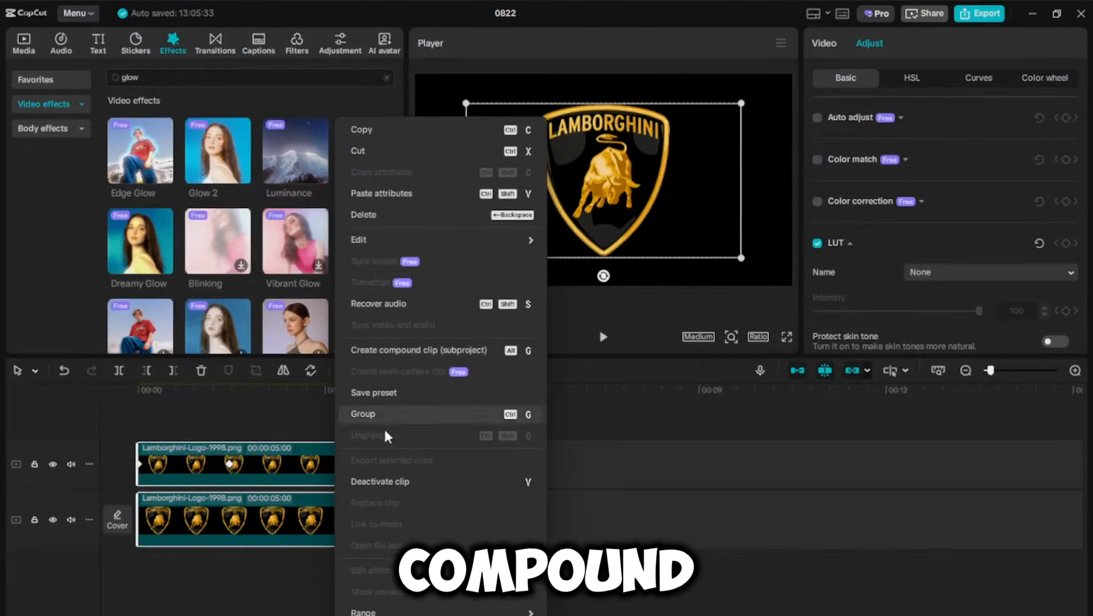
click(400, 350)
Step: Apply the Glow 2 video effect to the compound clip
drag(219, 170, 266, 518)
drag(451, 406, 32, 439)
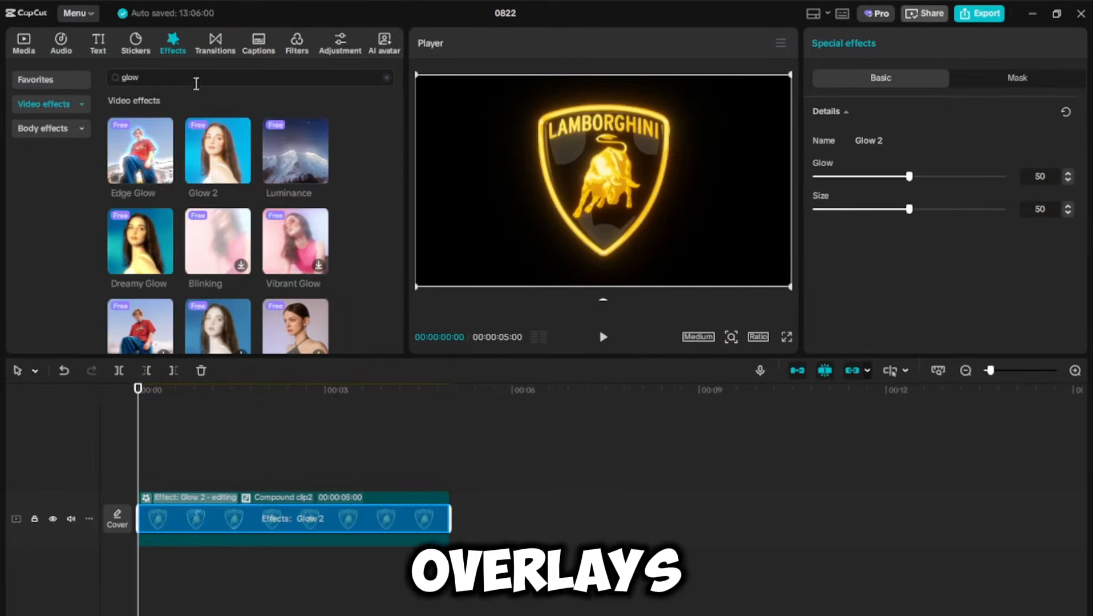
Step: Search the media library for black background and browse the results
click(22, 44)
click(57, 226)
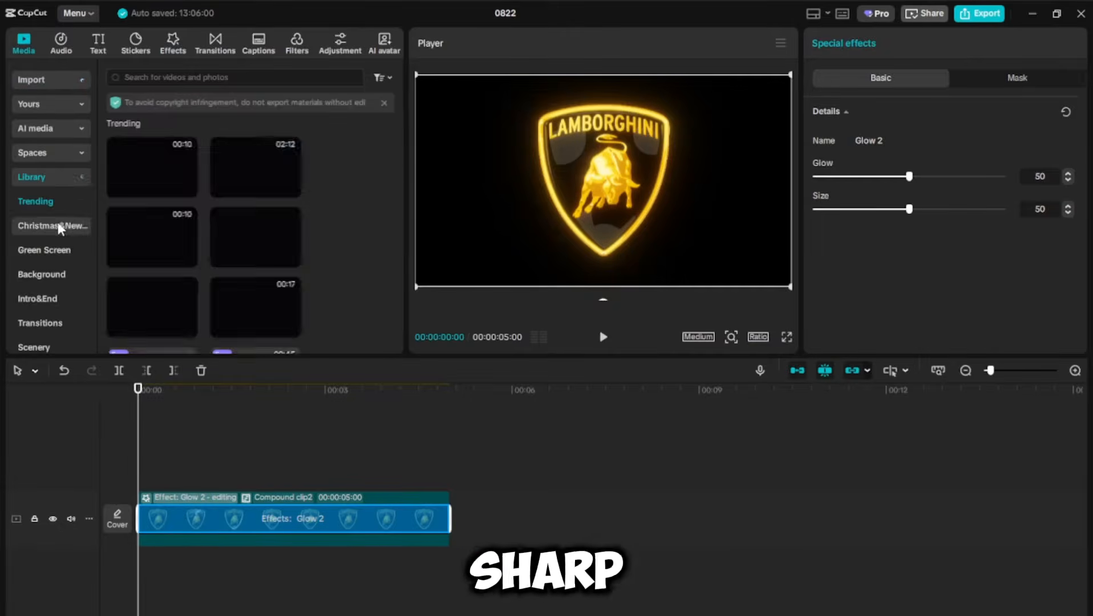
click(195, 77)
text(black background)
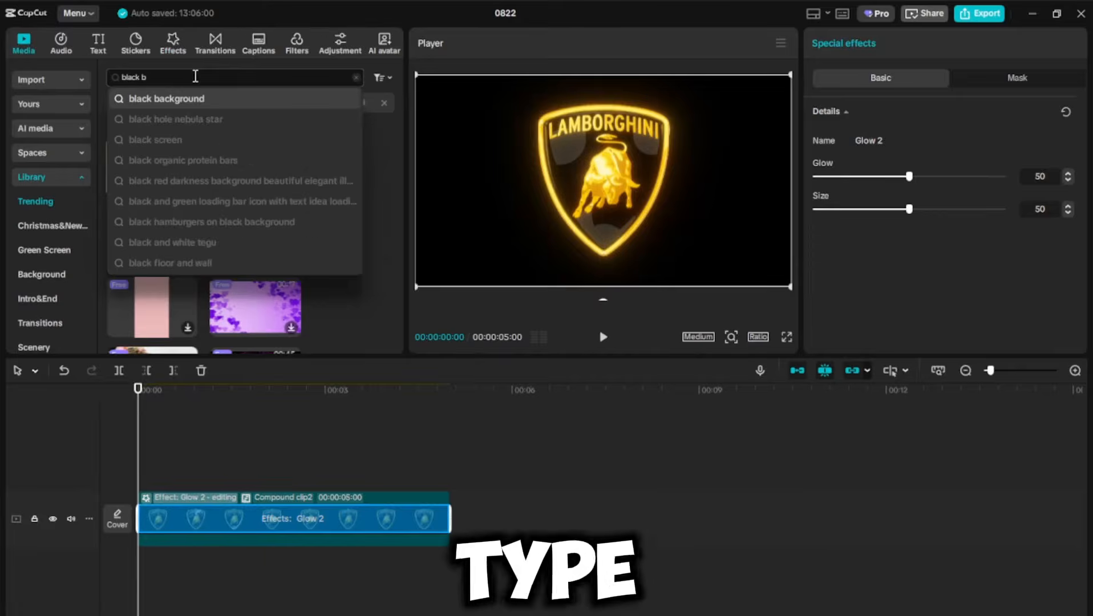
key(Return)
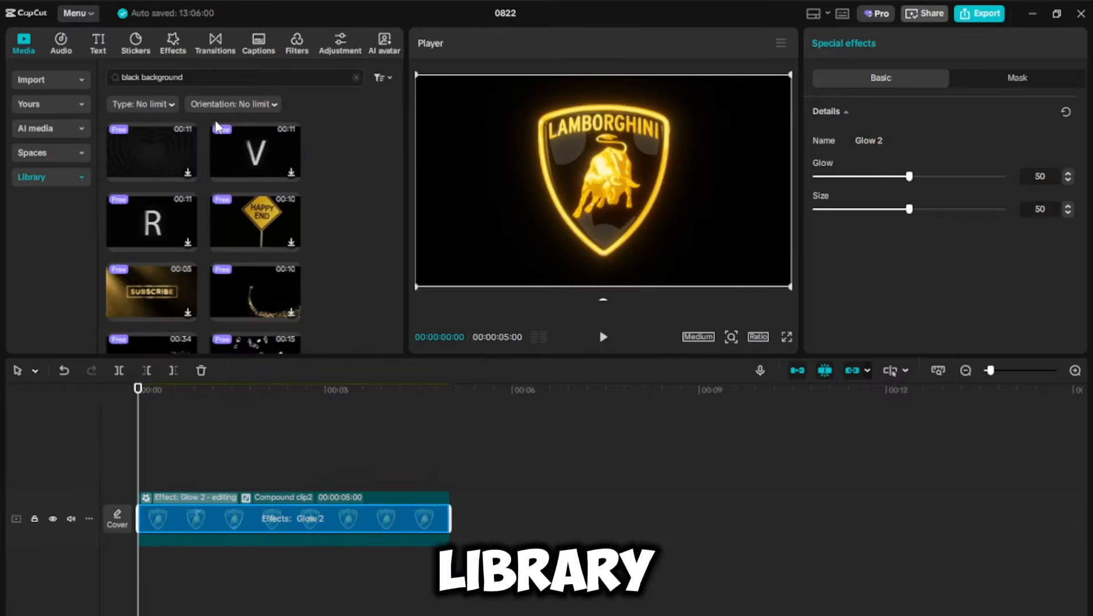
scroll(171, 228, down, 5)
scroll(223, 230, down, 10)
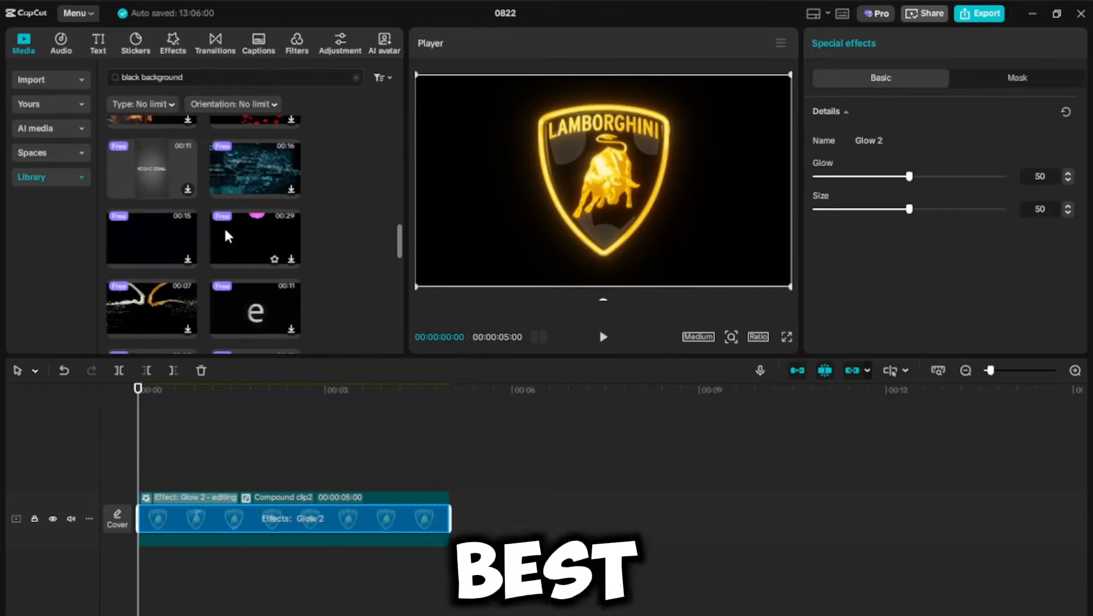
scroll(247, 250, down, 3)
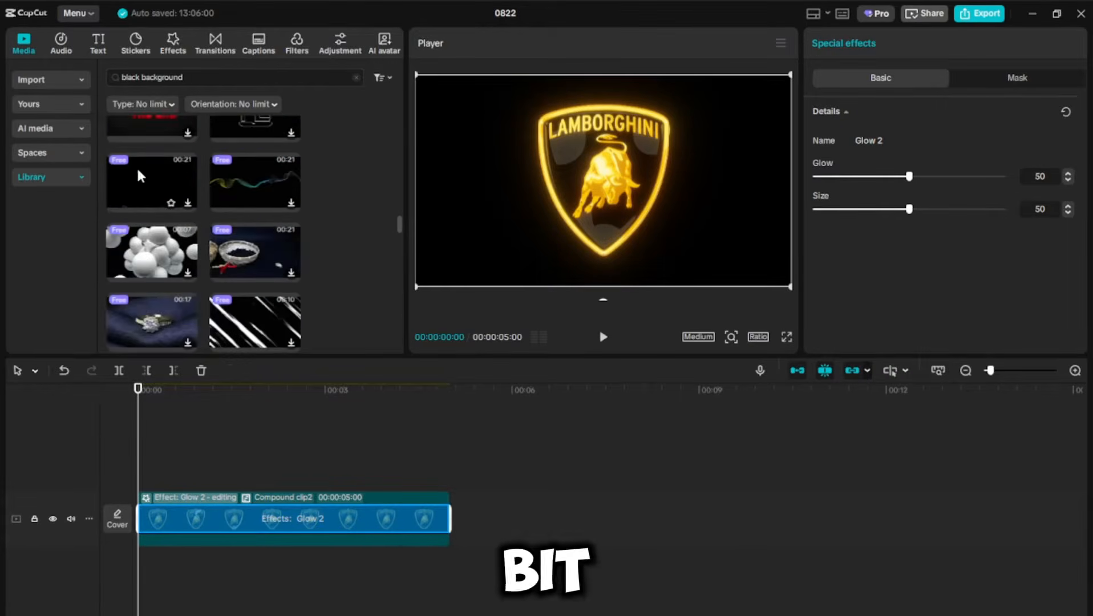
click(135, 165)
scroll(245, 251, down, 6)
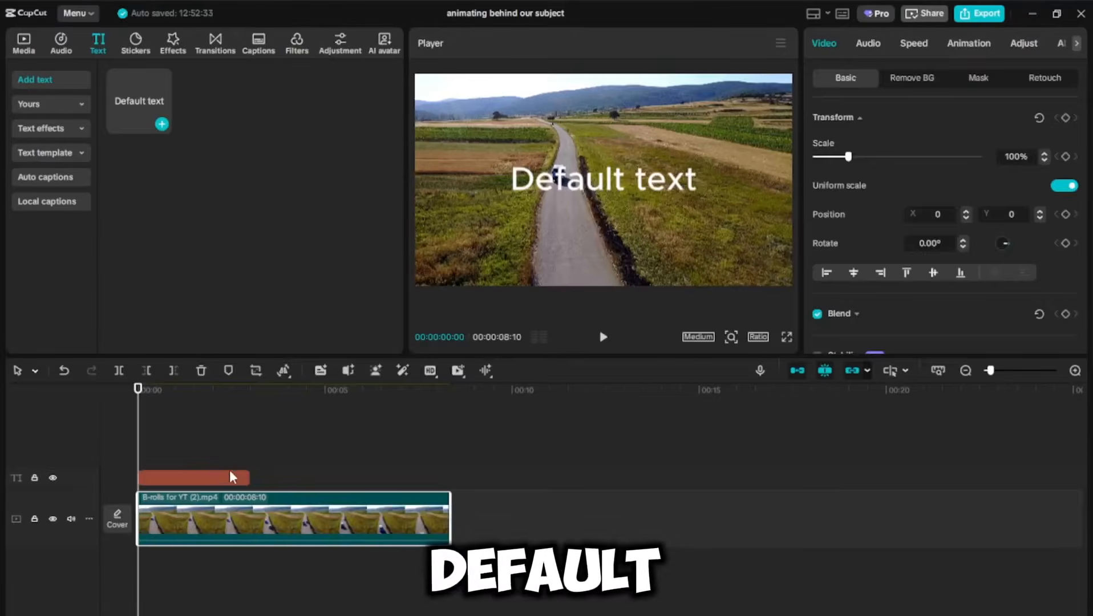
Step: Stretch the text clip to the video's full length and change its text to Blue Car
click(230, 471)
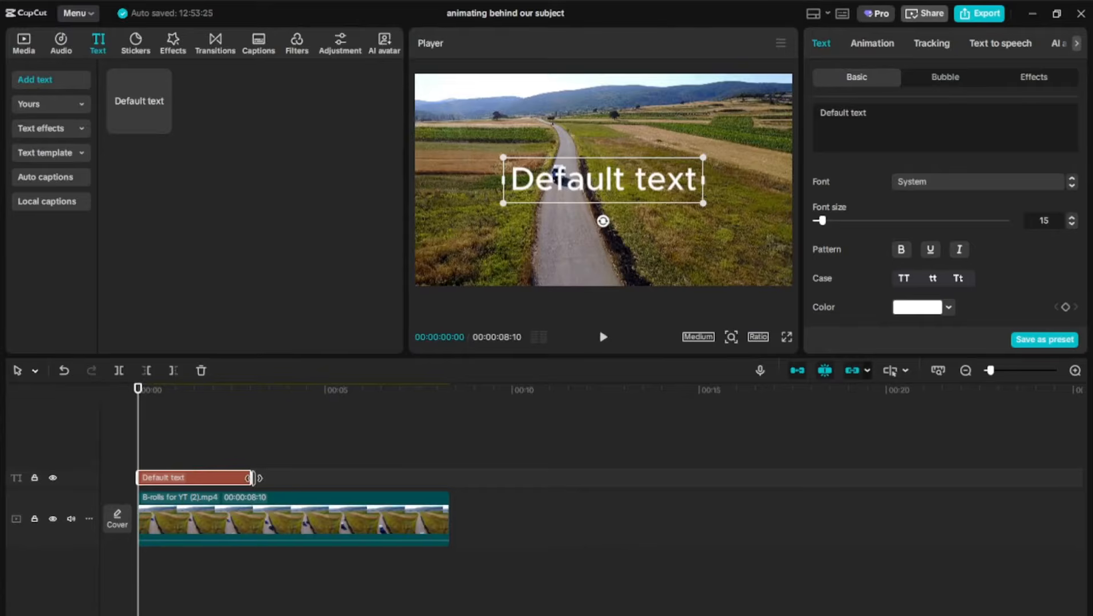
drag(266, 477, 450, 478)
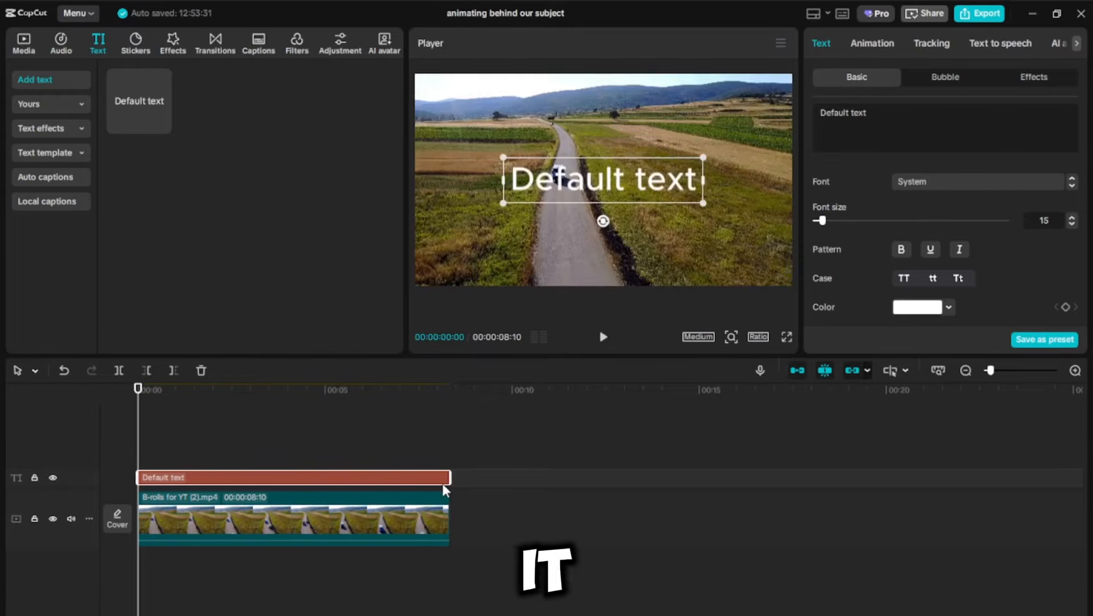
drag(775, 111, 731, 111)
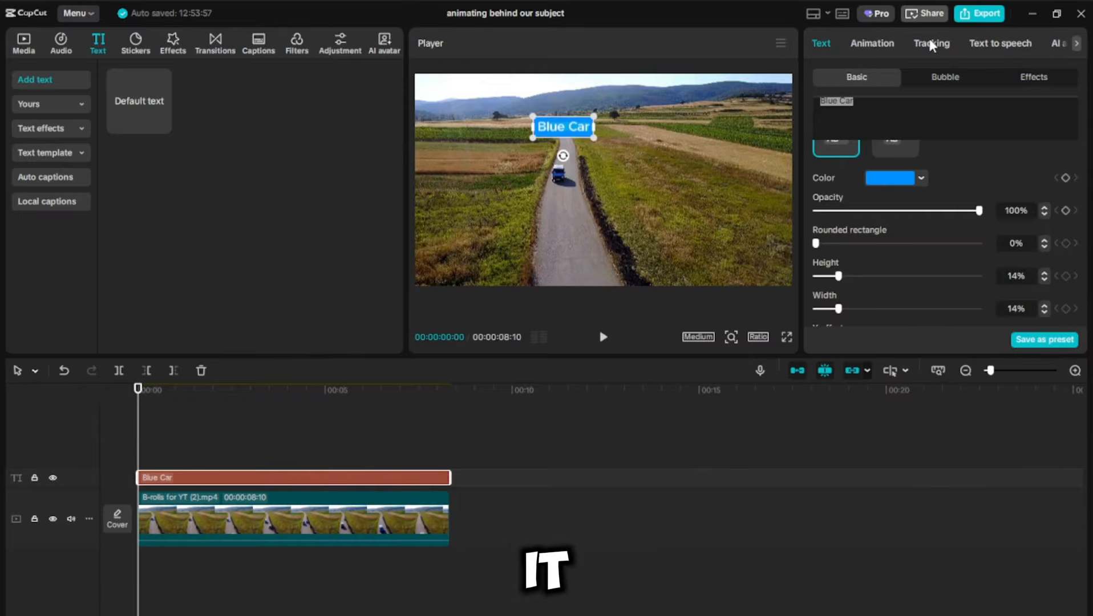
Step: Apply motion tracking to the text with the tracking box on the blue car, and start tracking
click(931, 46)
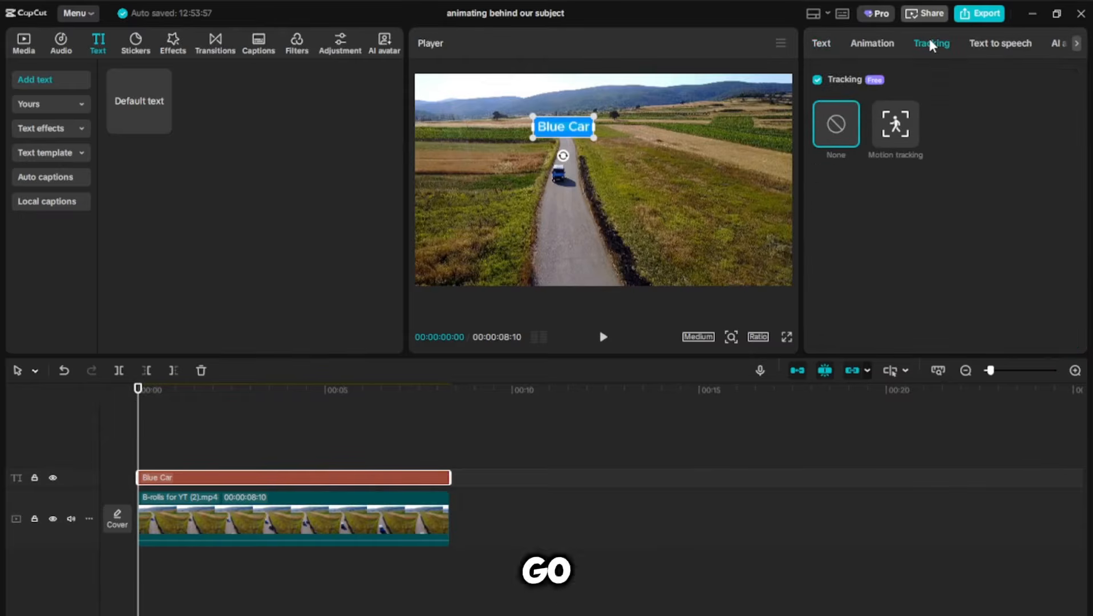
click(887, 129)
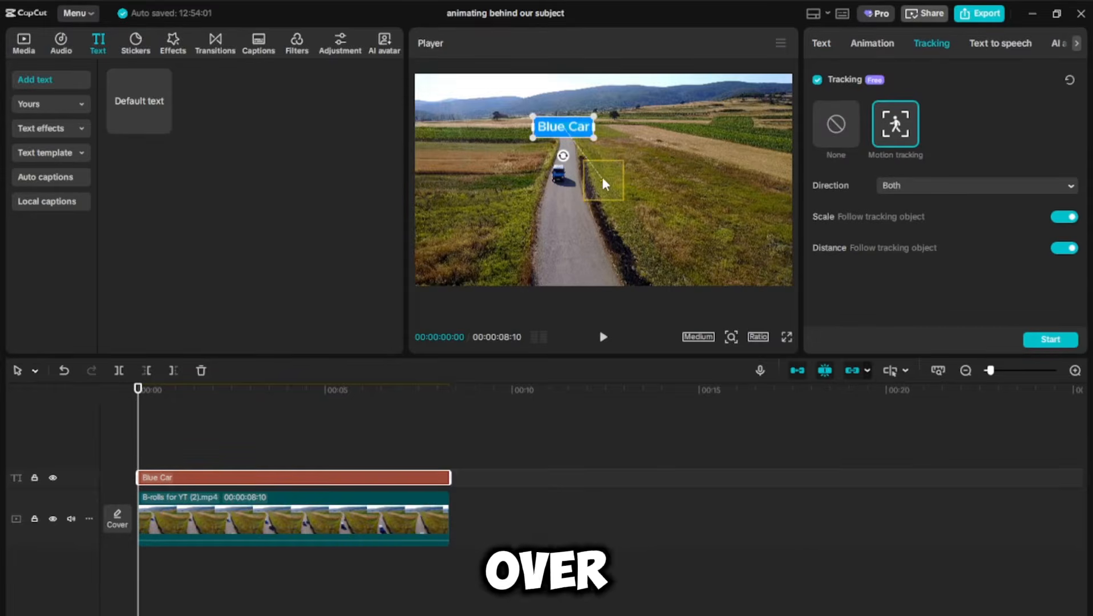
drag(558, 174, 560, 178)
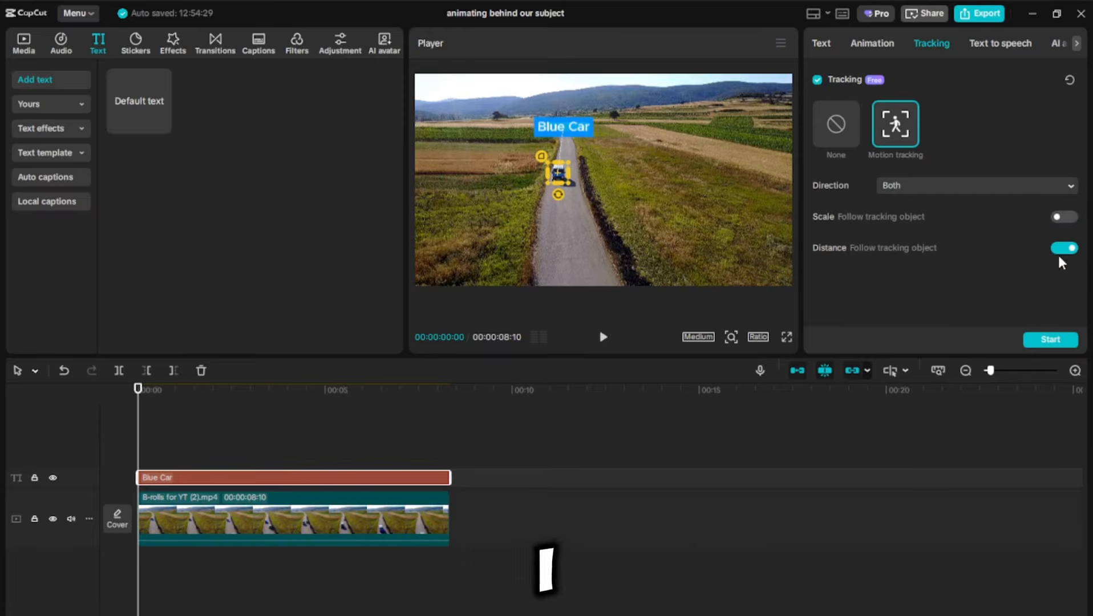
click(1049, 341)
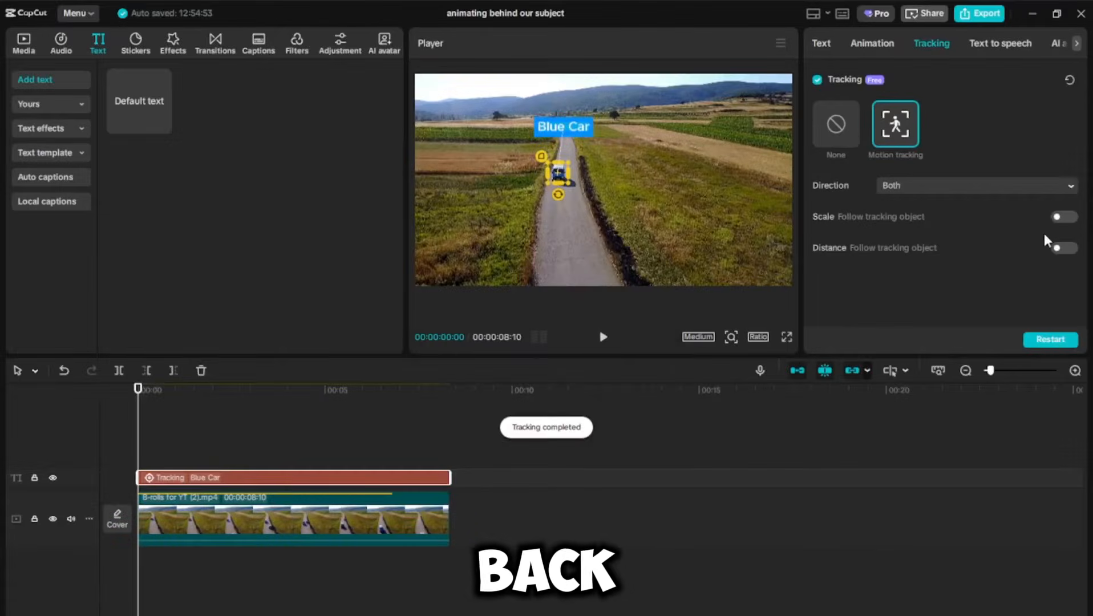
click(604, 340)
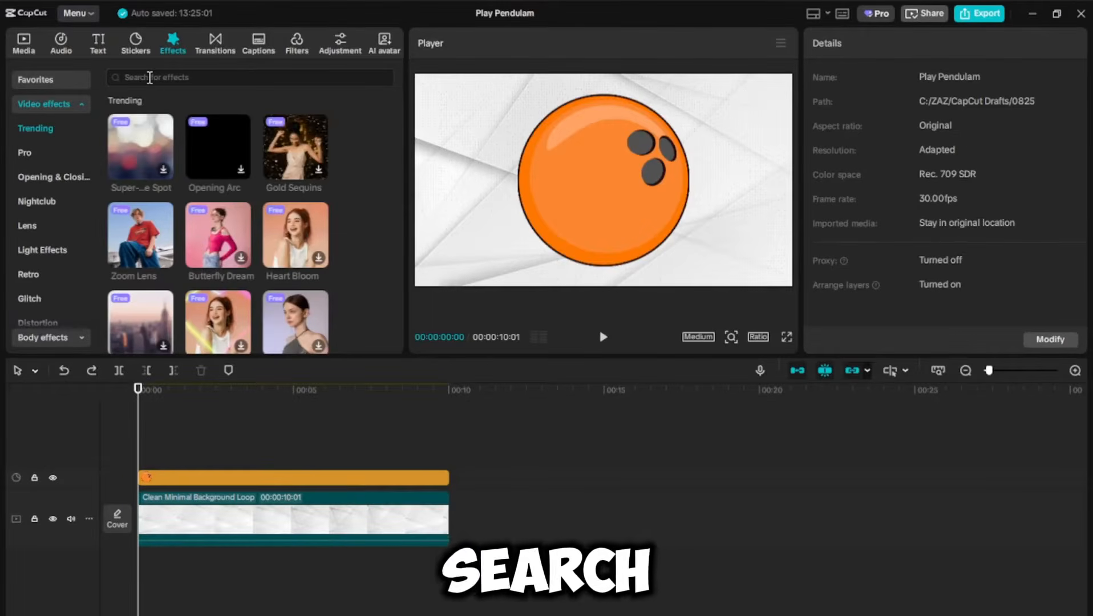
Step: Search the video effects for play
click(149, 78)
text(play)
key(Return)
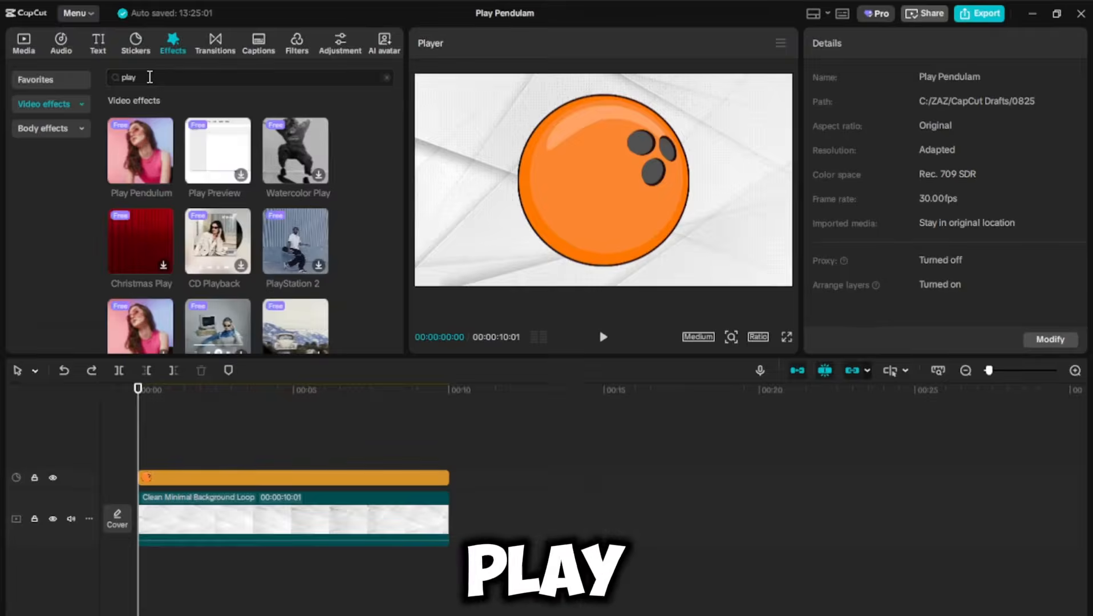
click(141, 159)
drag(141, 158, 134, 466)
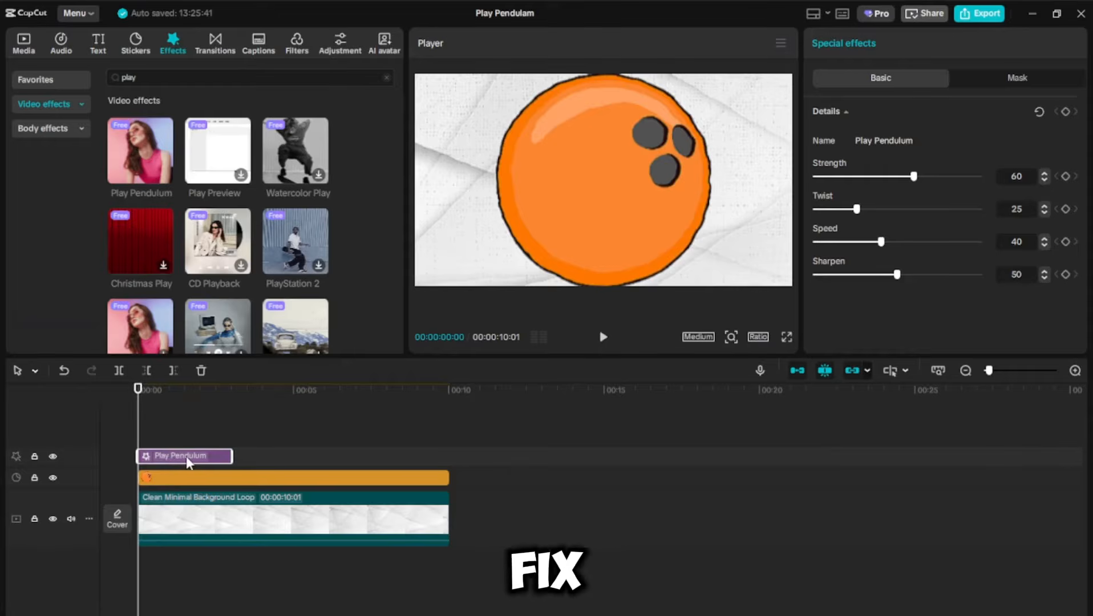
key(Delete)
Step: Turn the bowling ball layer into a compound clip
click(261, 478)
right_click(261, 478)
click(319, 456)
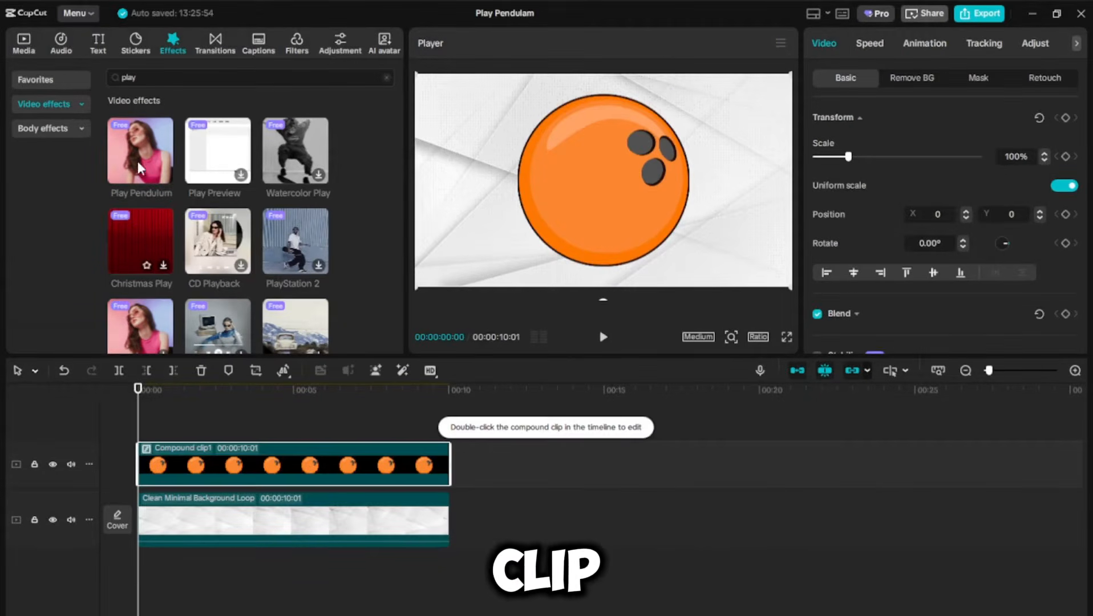
Step: Apply Play Pendulum to the compound clip and set its Twist and Sharpen to 0
drag(206, 246, 228, 464)
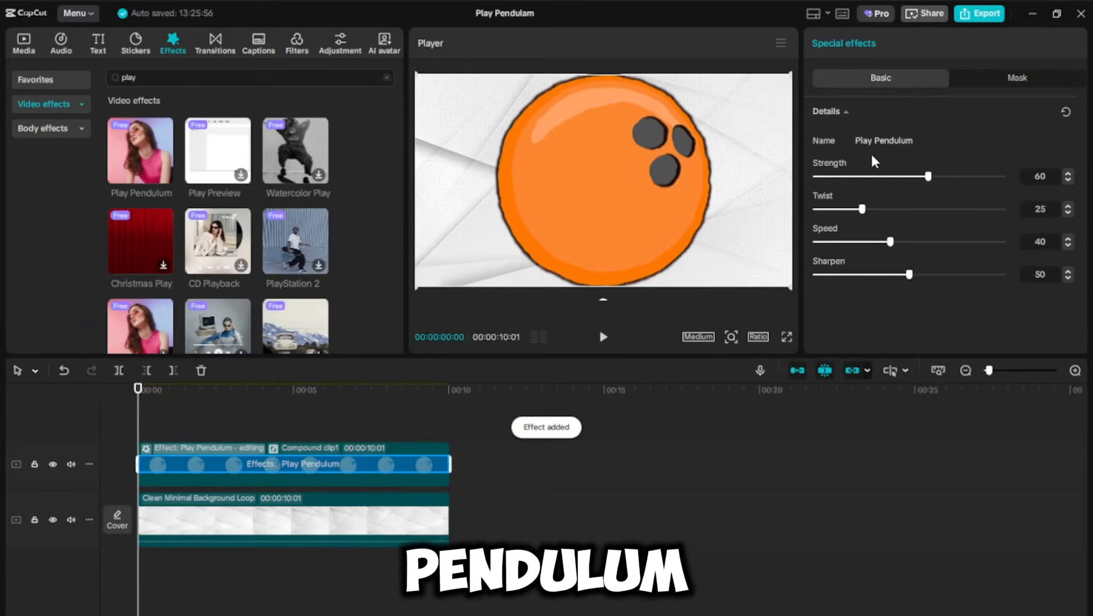
drag(859, 216, 808, 217)
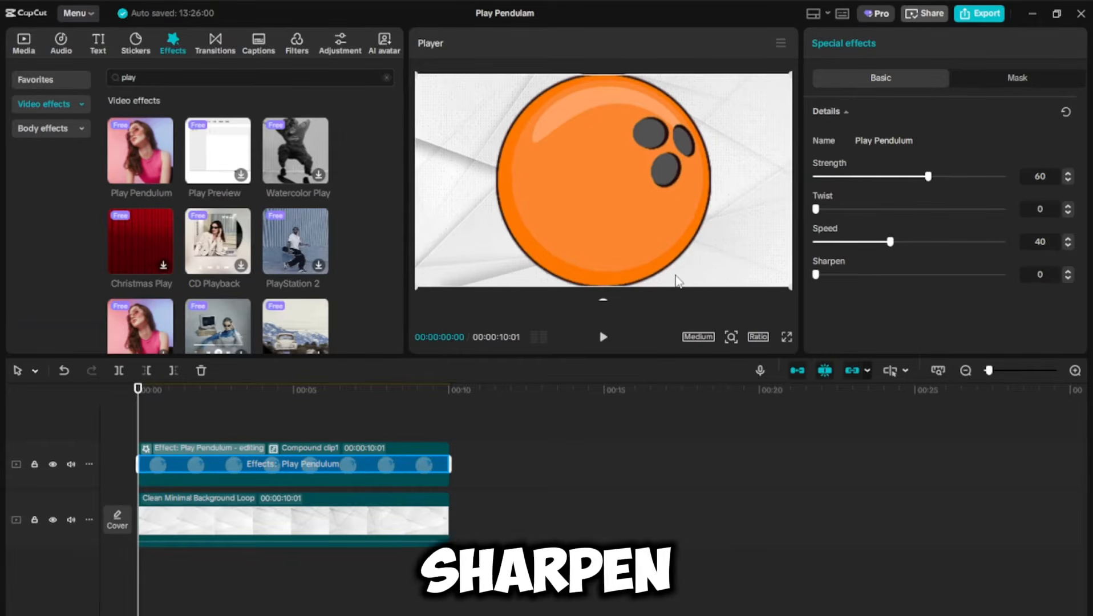
Step: Set the Play Pendulum effect's Strength to 19 and play back the result
drag(928, 179, 852, 179)
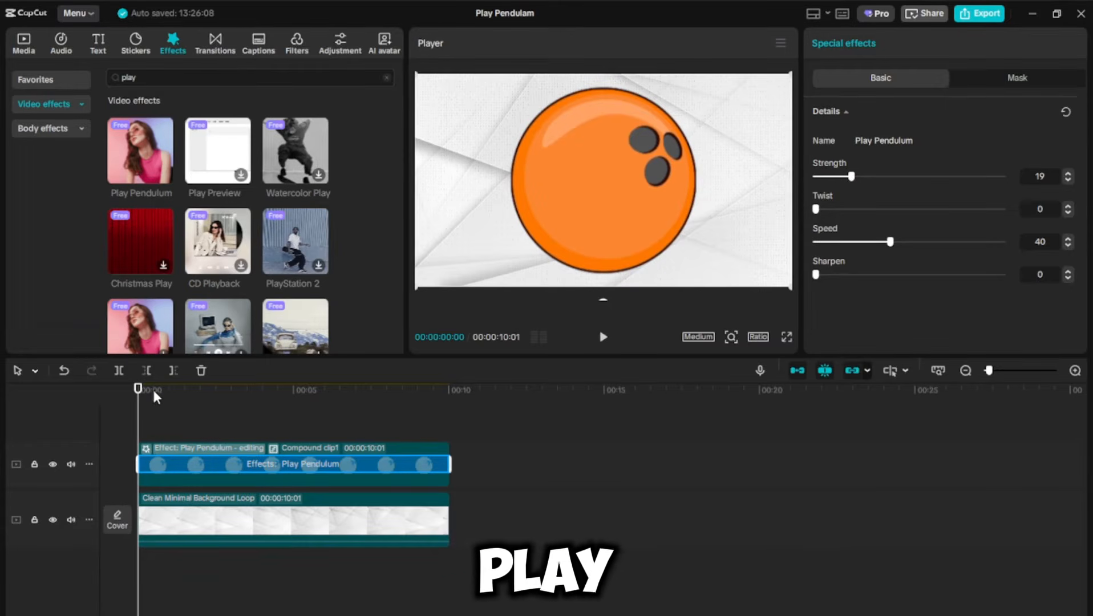
key(space)
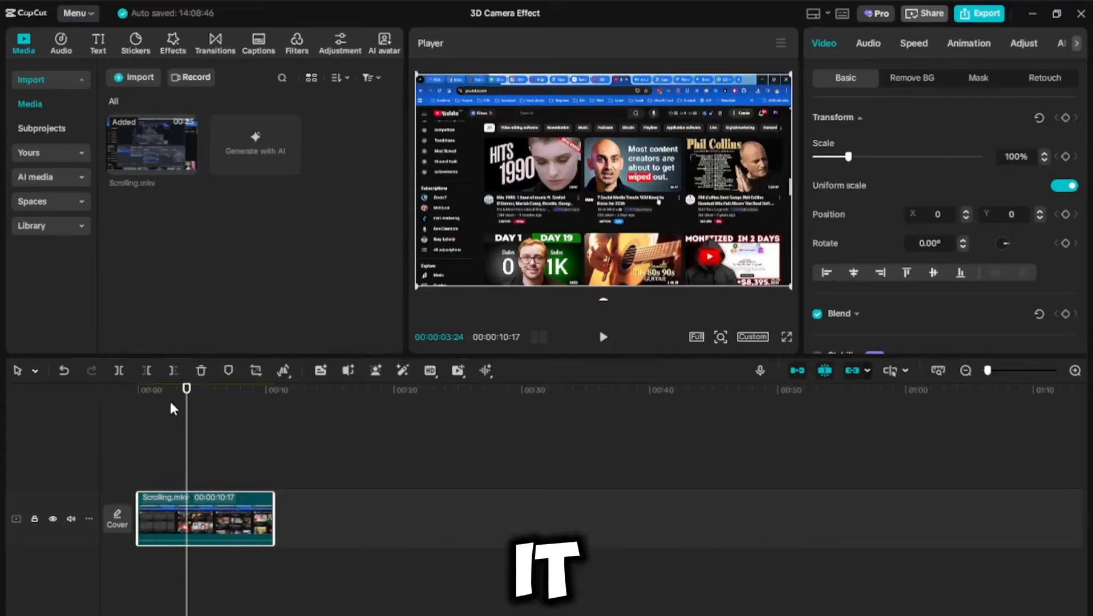
Step: Apply the Flip 6 combo animation to the scrolling clip and enlarge the clip's scale slightly
click(968, 43)
scroll(1042, 171, down, 5)
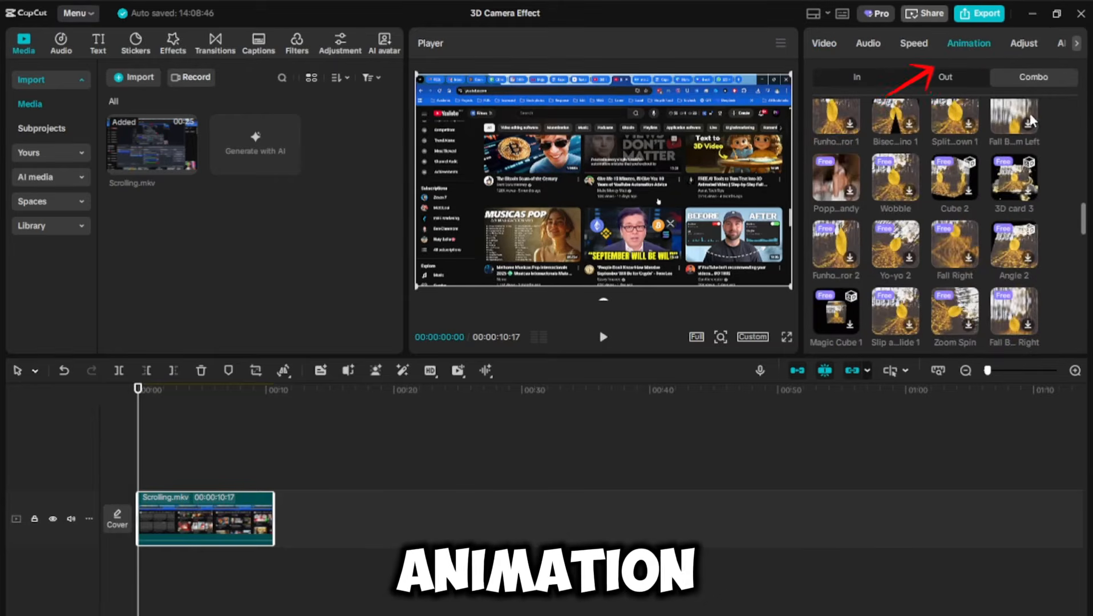
scroll(1053, 172, down, 10)
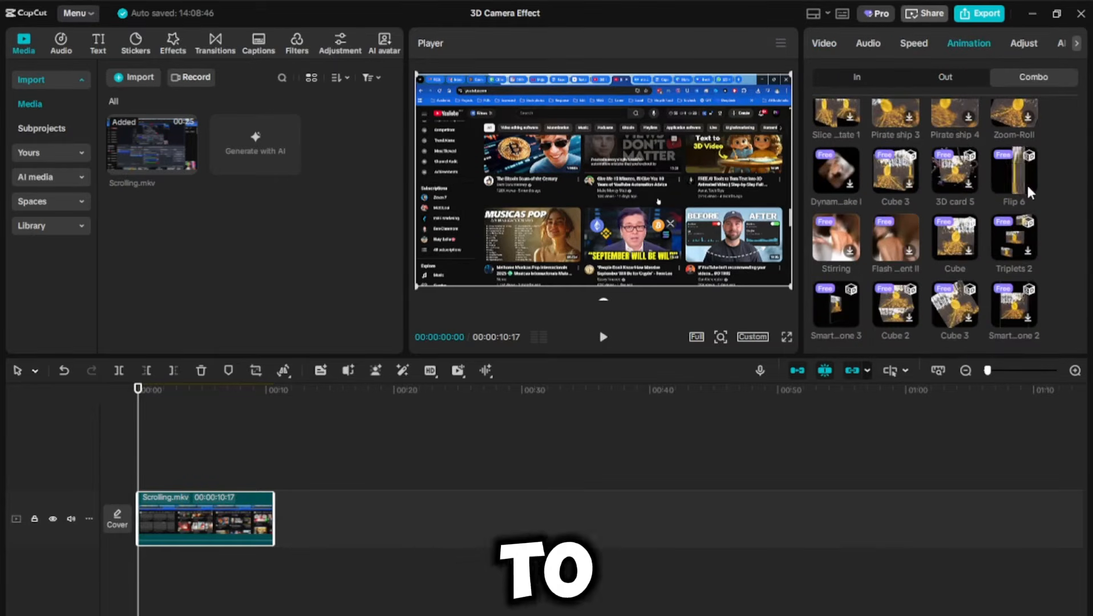
click(1013, 170)
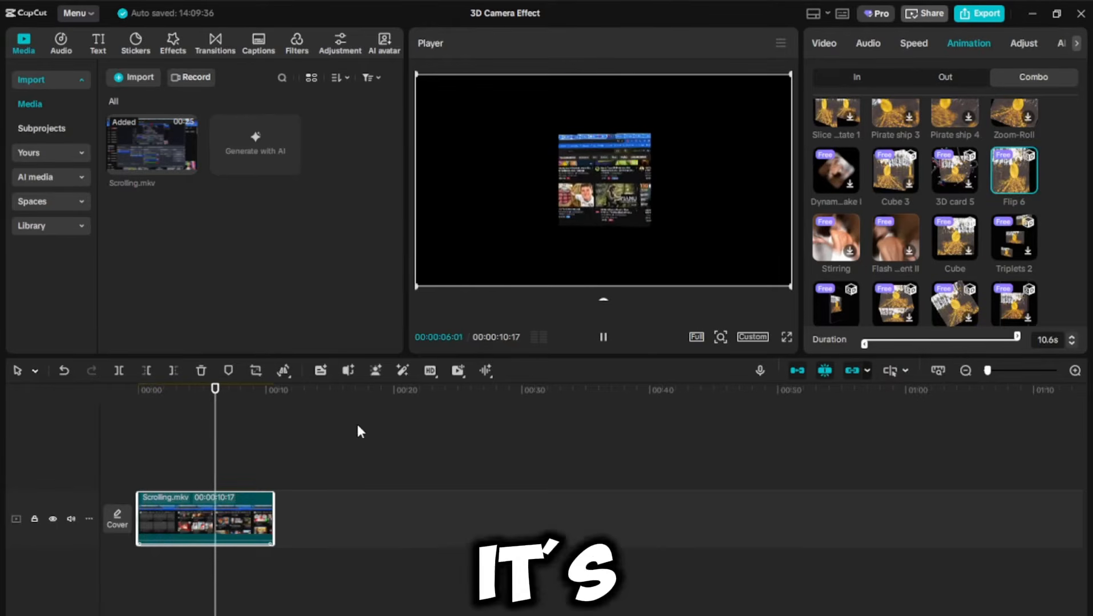
click(824, 43)
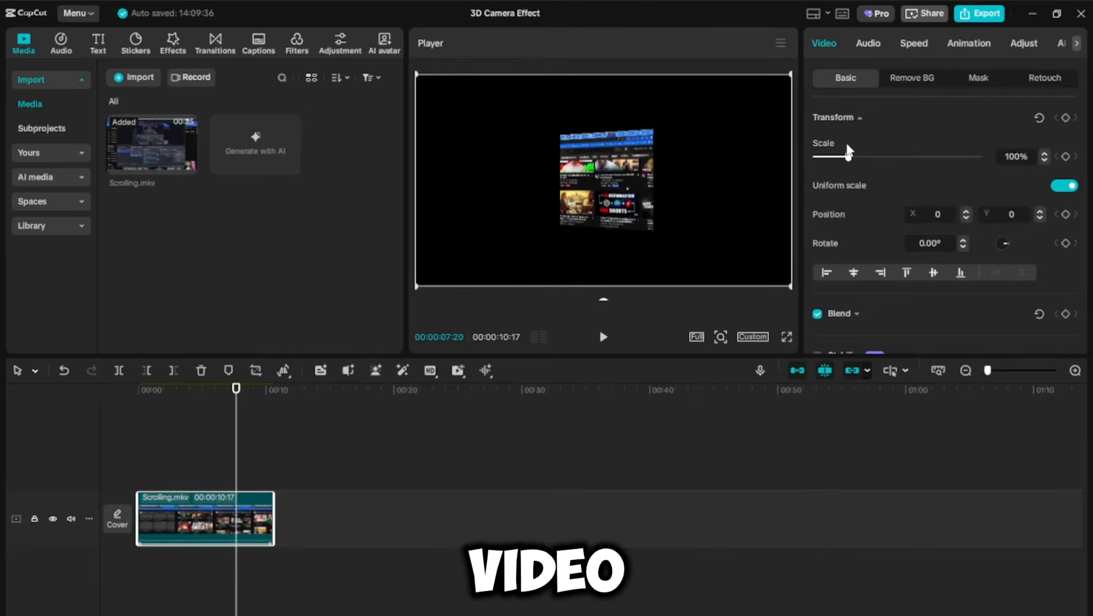
drag(850, 158, 884, 160)
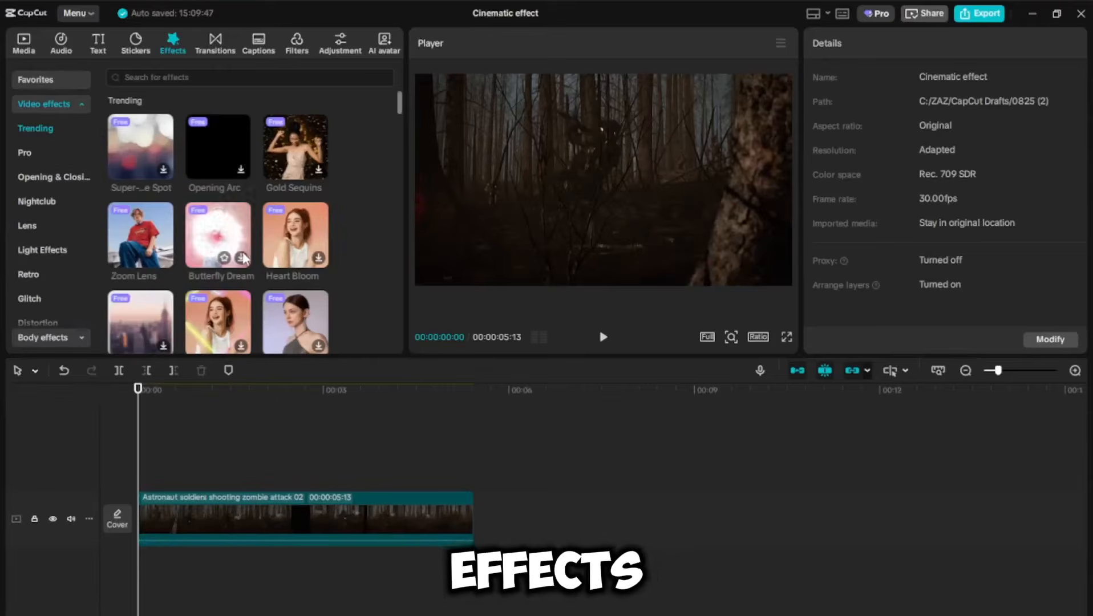
Step: Search the video effects for movie, add the Cinema effect above the clip and extend it to the clip's full length
click(184, 77)
text(movie)
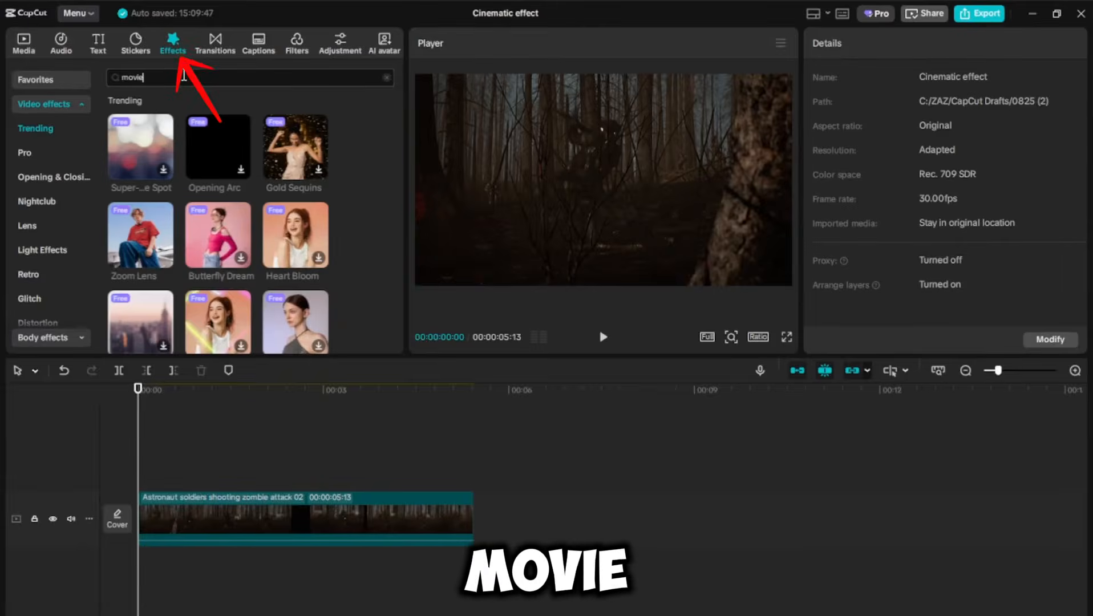
key(Return)
drag(136, 158, 137, 485)
drag(326, 479, 474, 478)
Step: Play back the clip with the Cinema effect from the start
key(space)
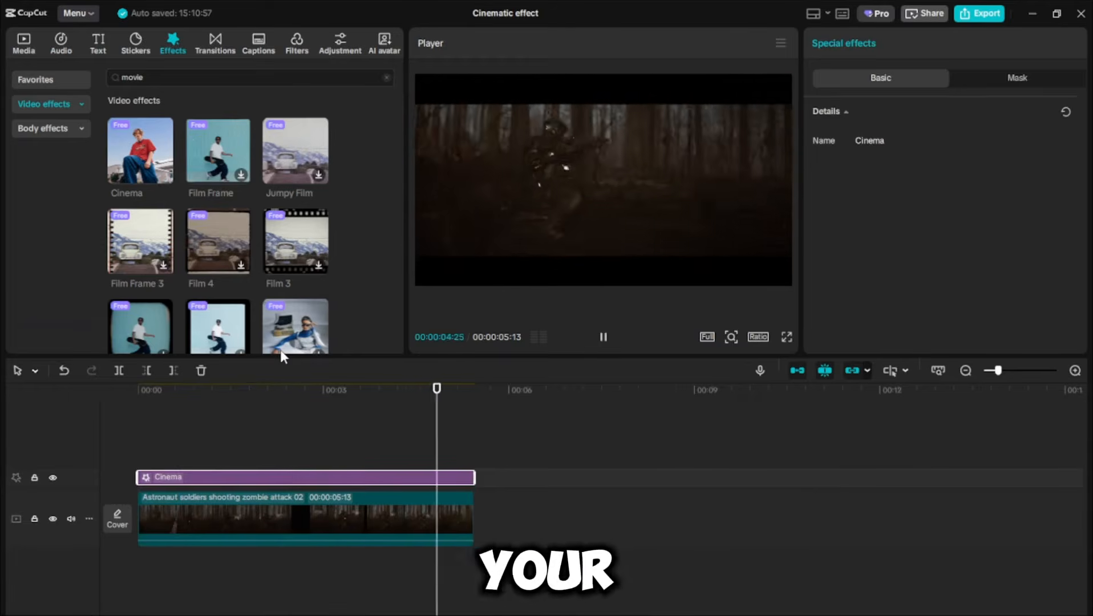
key(space)
drag(200, 390, 138, 390)
key(space)
key(space)
Step: Reposition the video vertically within the Cinema letterbox frame
click(356, 523)
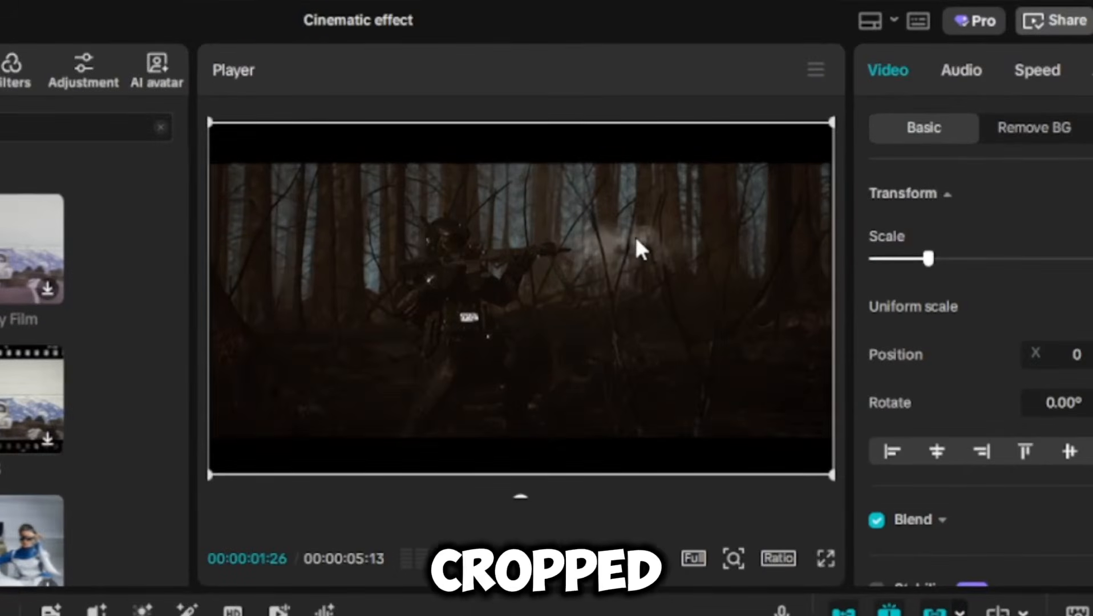
drag(637, 244, 626, 299)
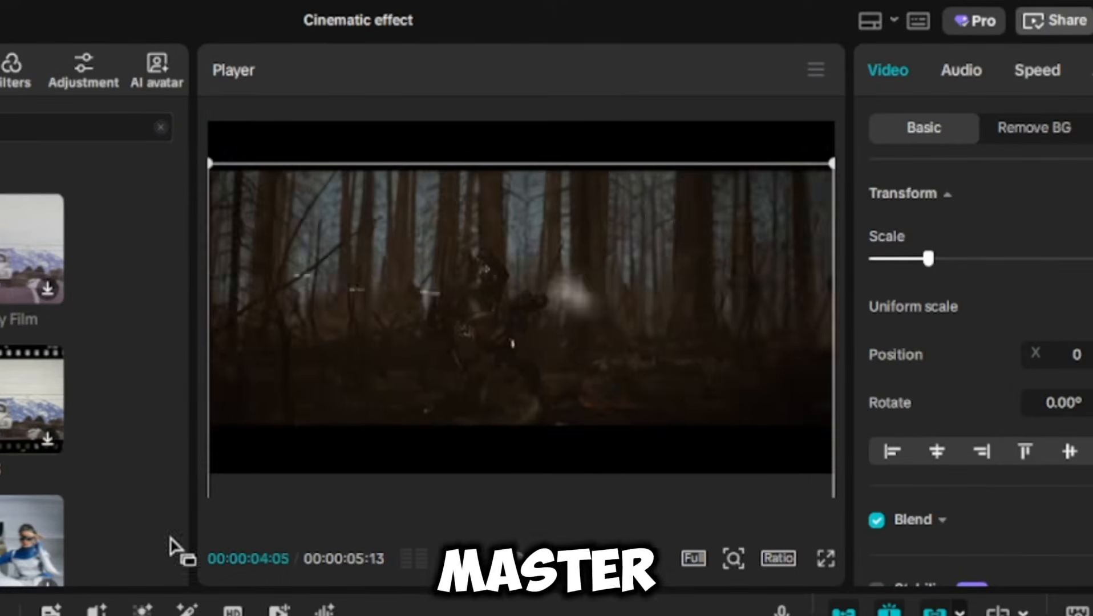
drag(504, 361, 503, 319)
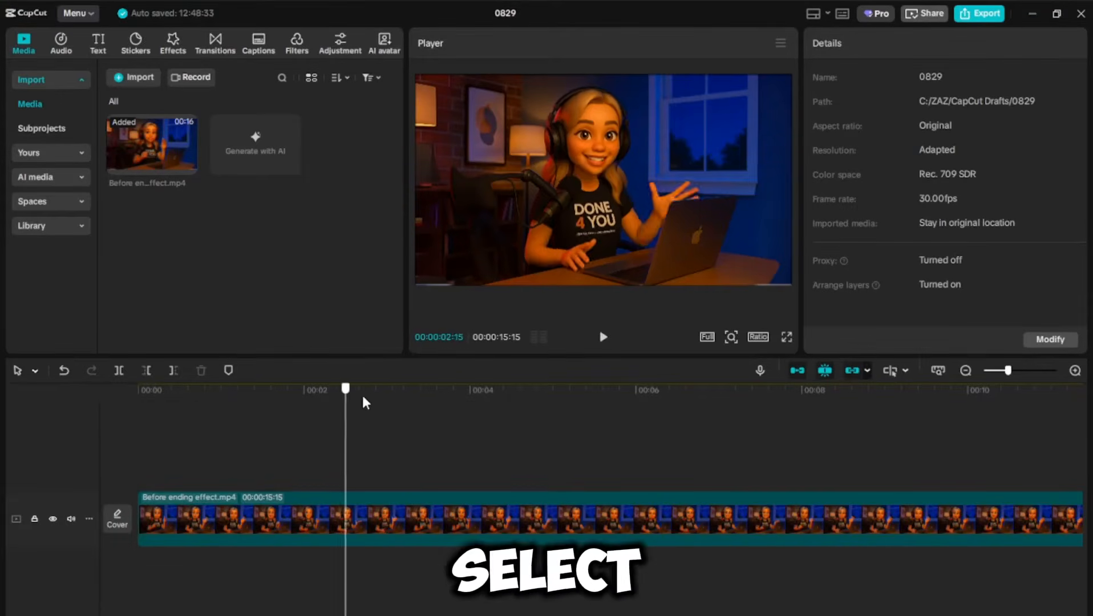
Step: Add a scale keyframe on the clip, then a second keyframe a little later with scale 130%
click(407, 503)
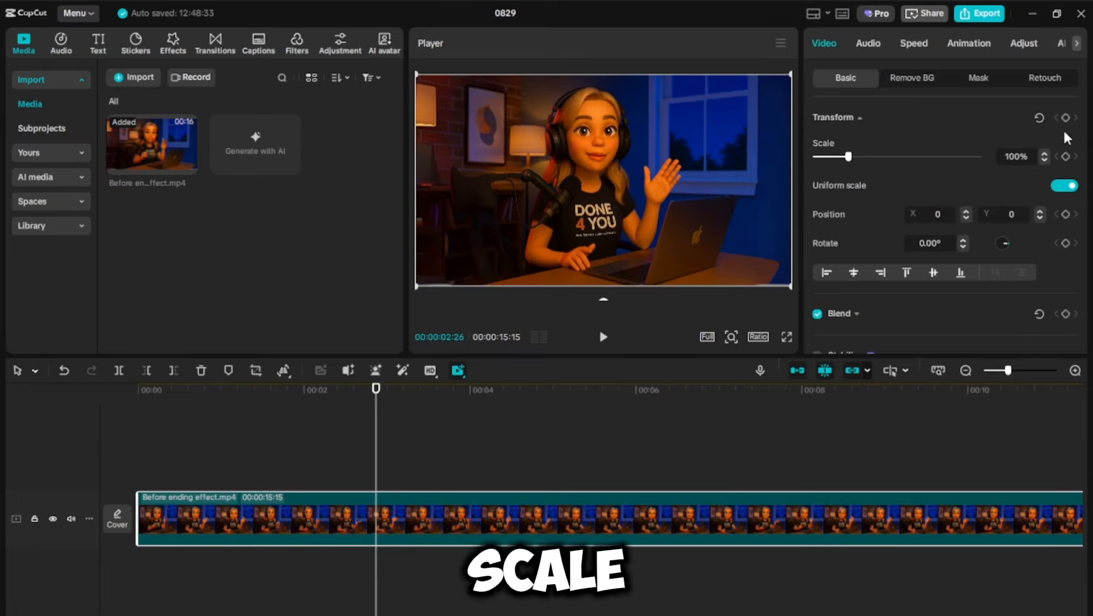
click(1066, 156)
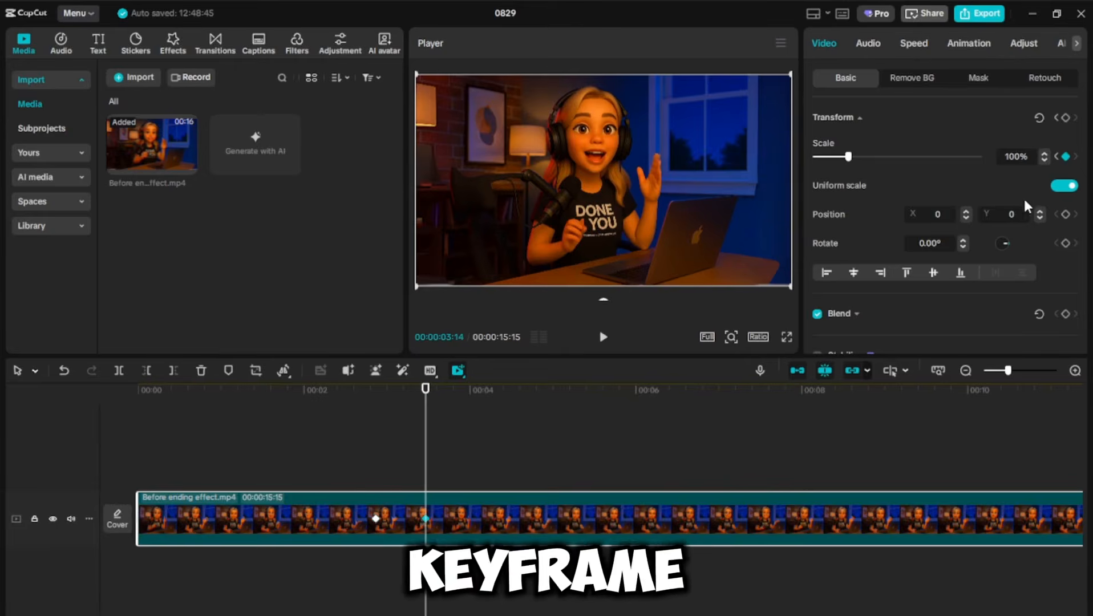
scroll(971, 151, down, 1)
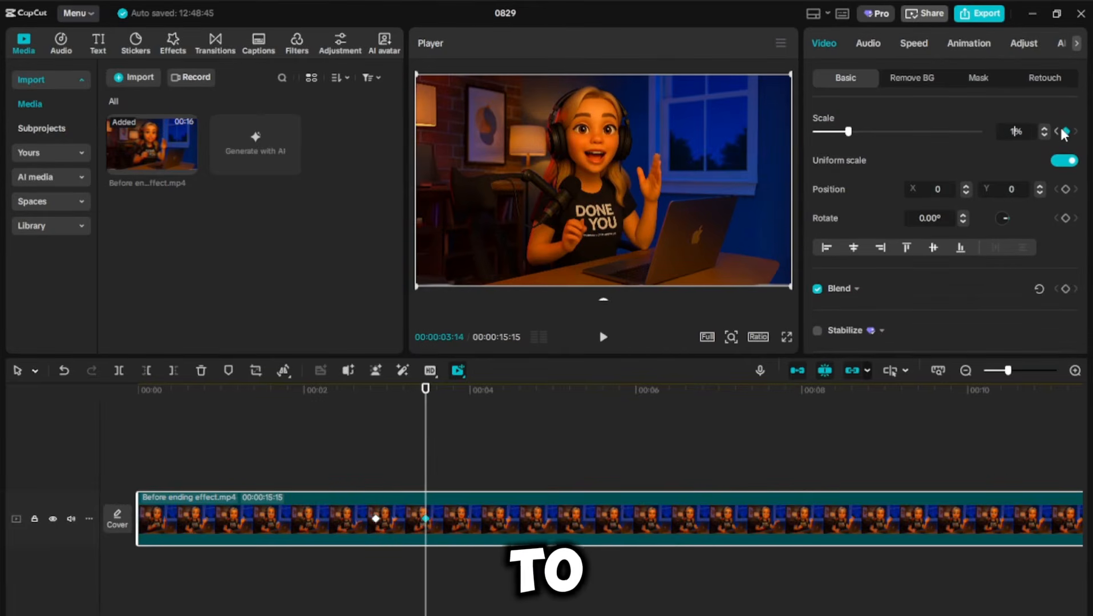
key(Return)
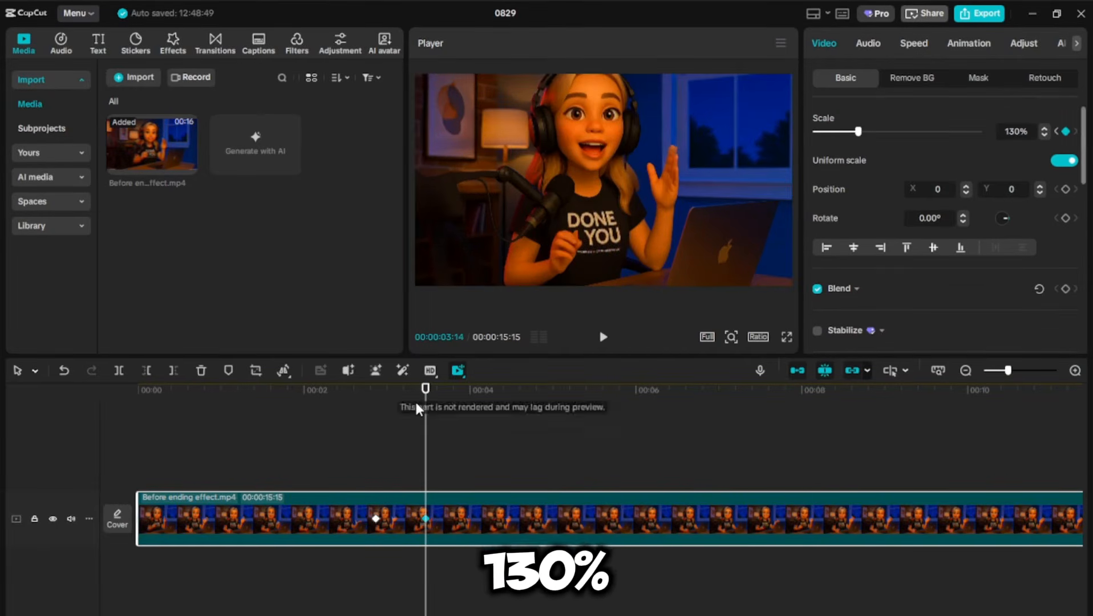
Step: Play back the zoom between the two scale keyframes
click(329, 415)
key(space)
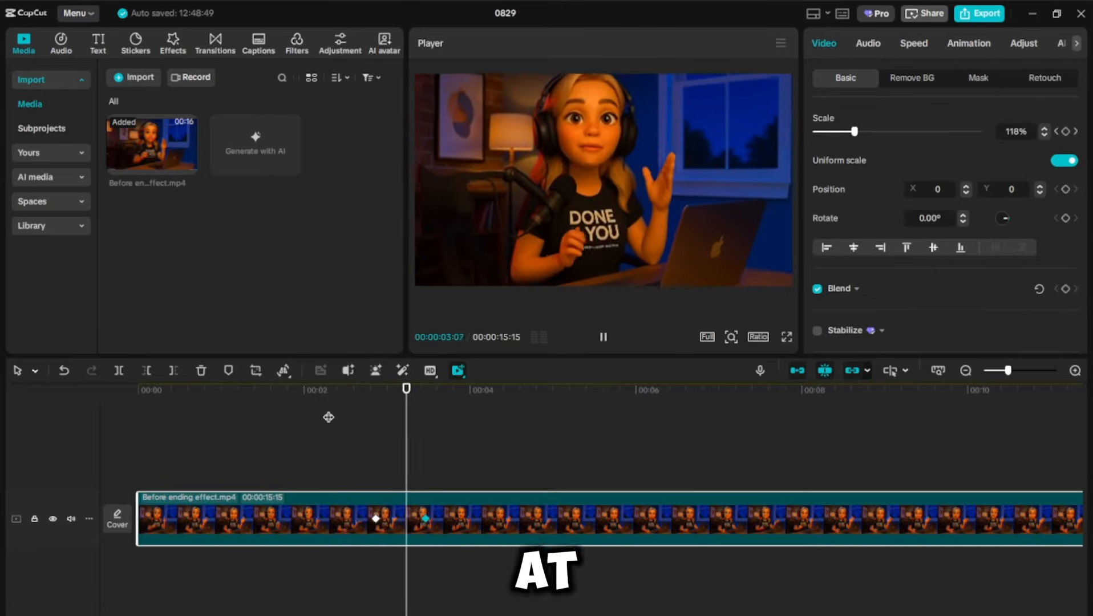
key(space)
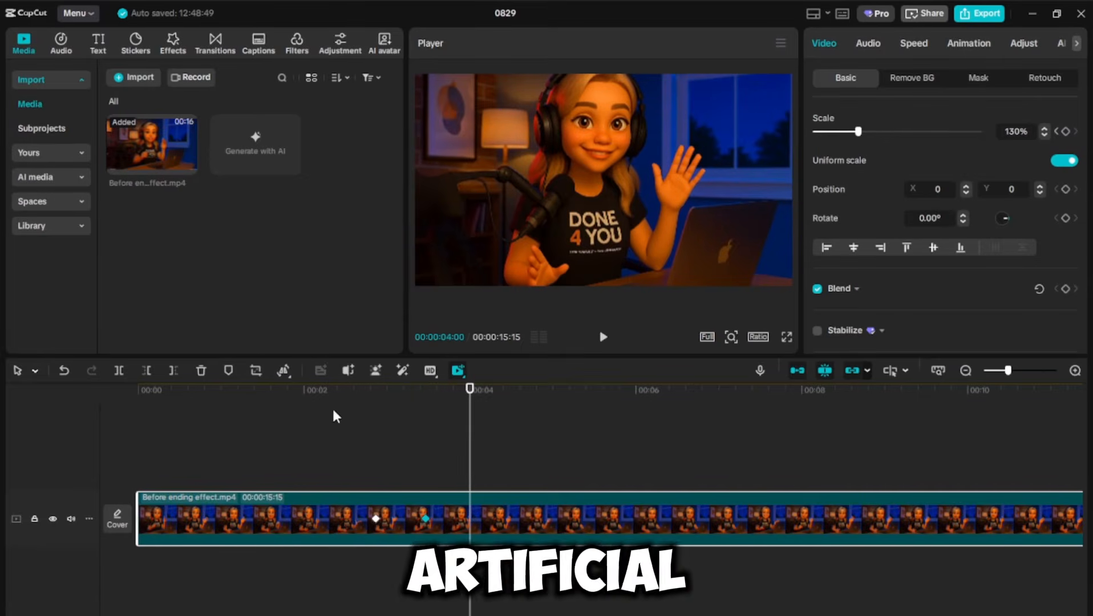
click(406, 402)
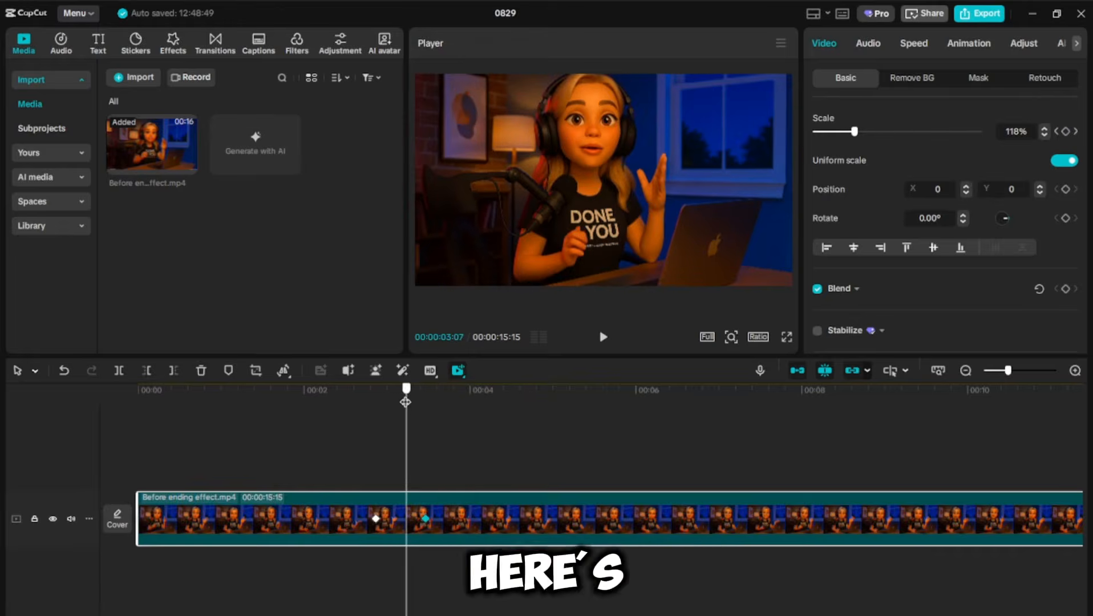
Step: Open the clip's variable speed animation graph and apply the Ease preset curve to the second scale keyframe
right_click(451, 506)
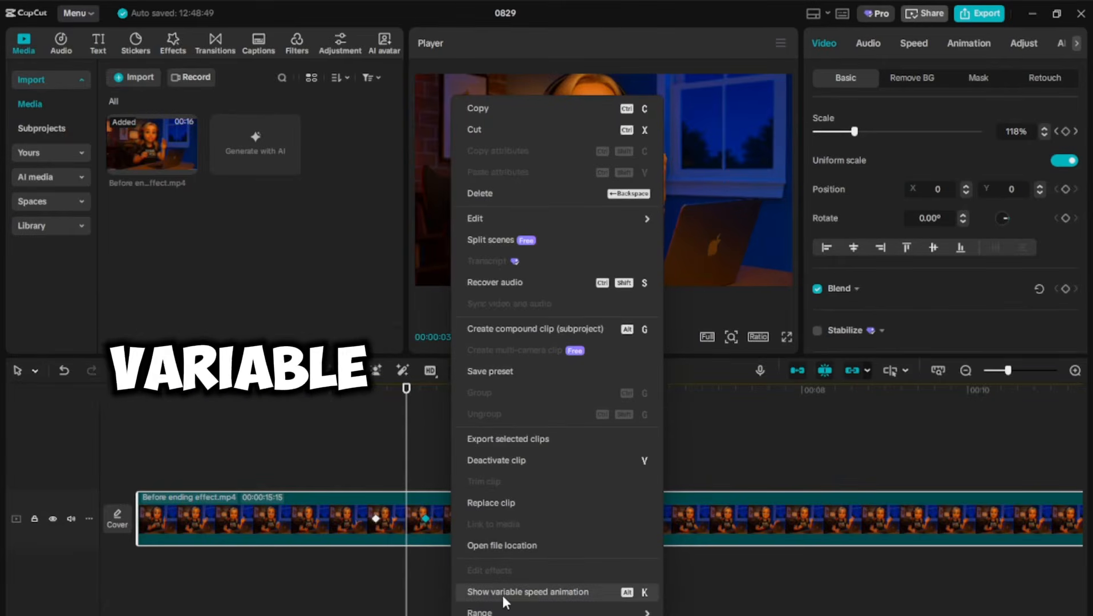
click(582, 590)
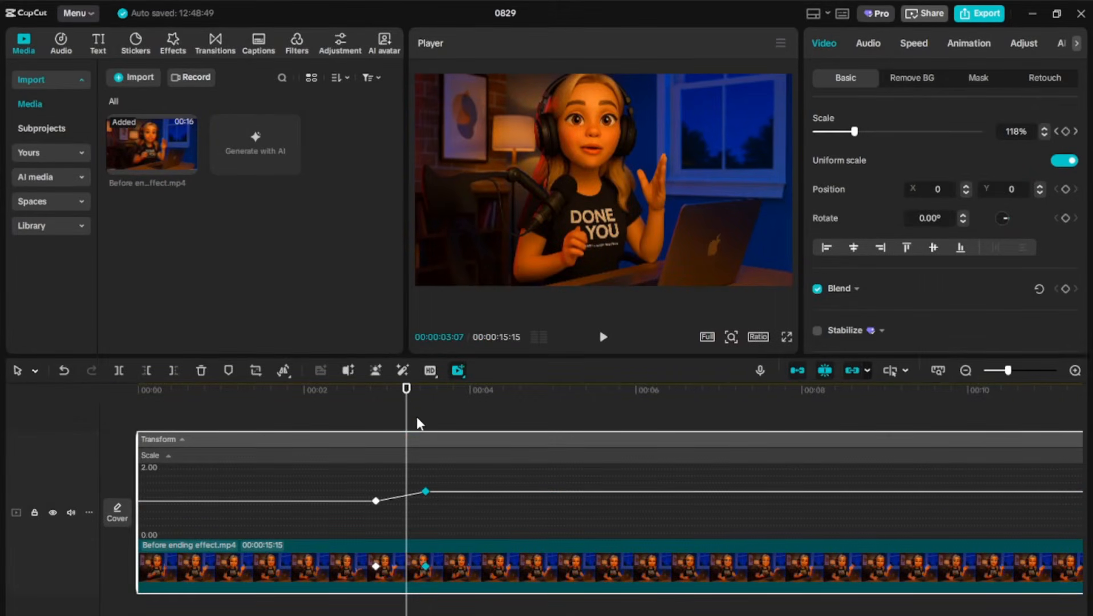
drag(1008, 371, 1019, 373)
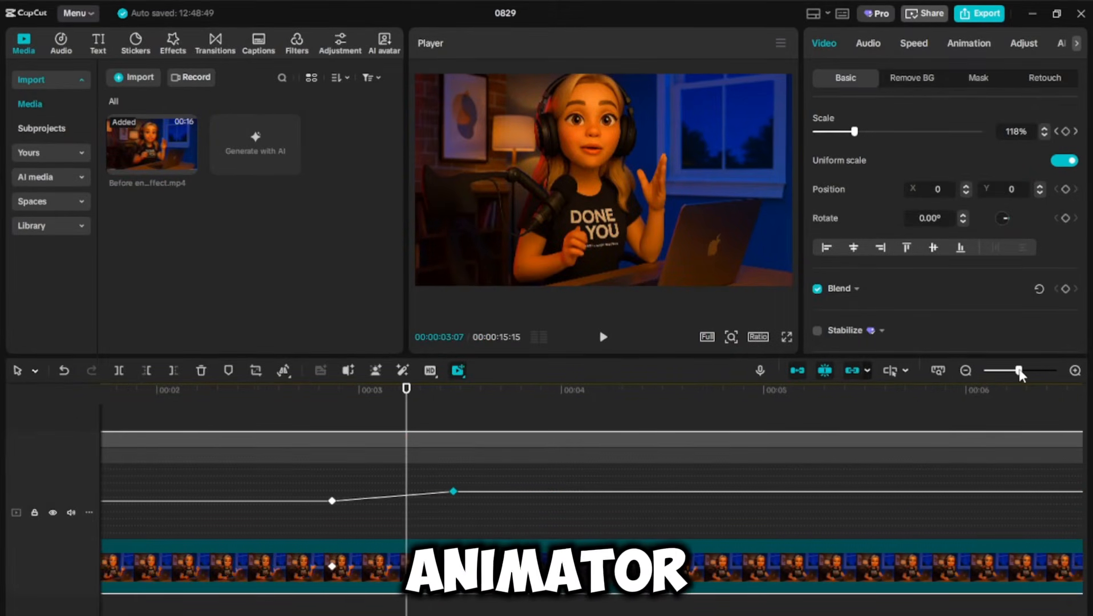
drag(408, 392, 338, 392)
click(332, 501)
click(453, 492)
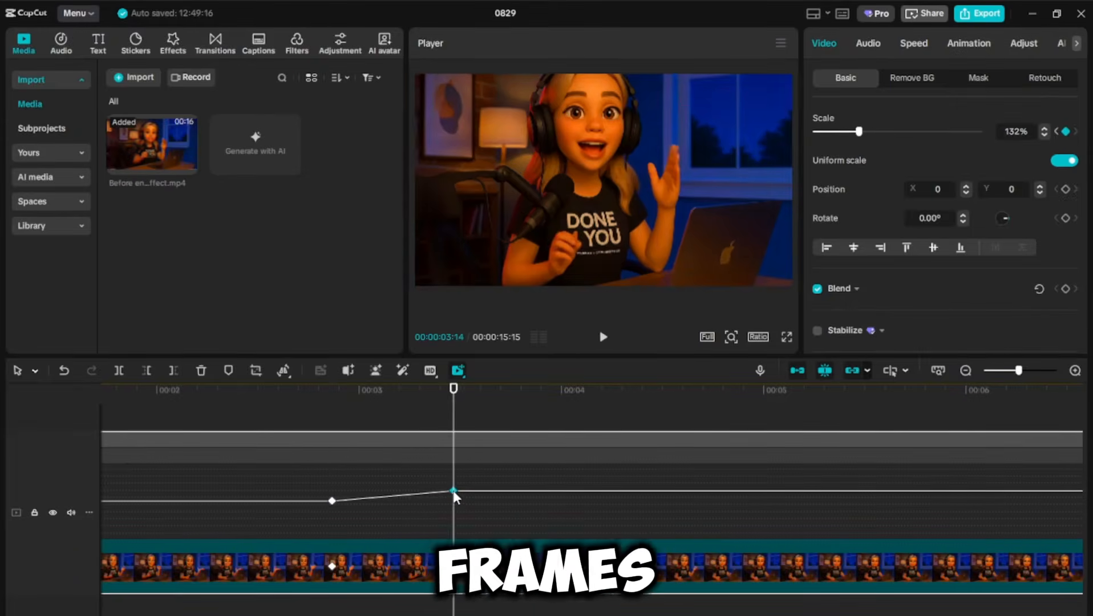
right_click(454, 492)
click(451, 490)
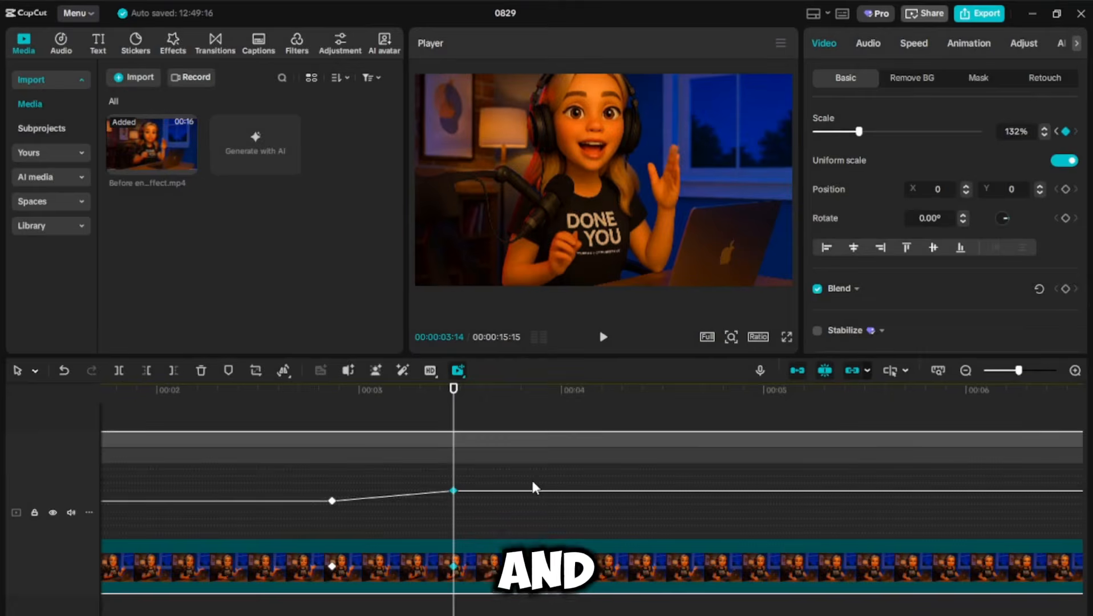
right_click(454, 491)
click(482, 464)
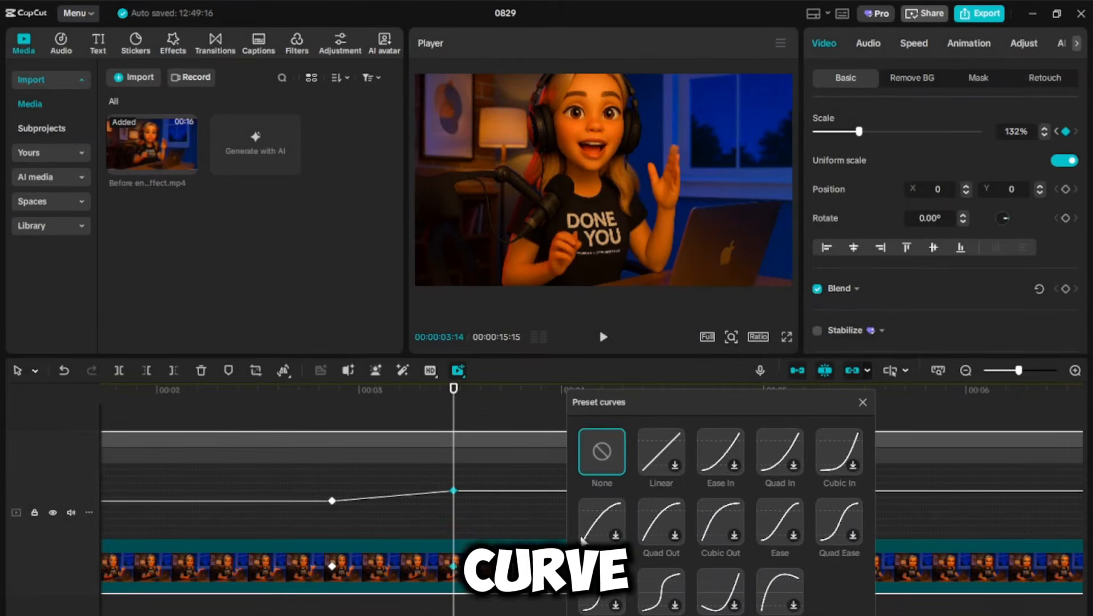
click(785, 518)
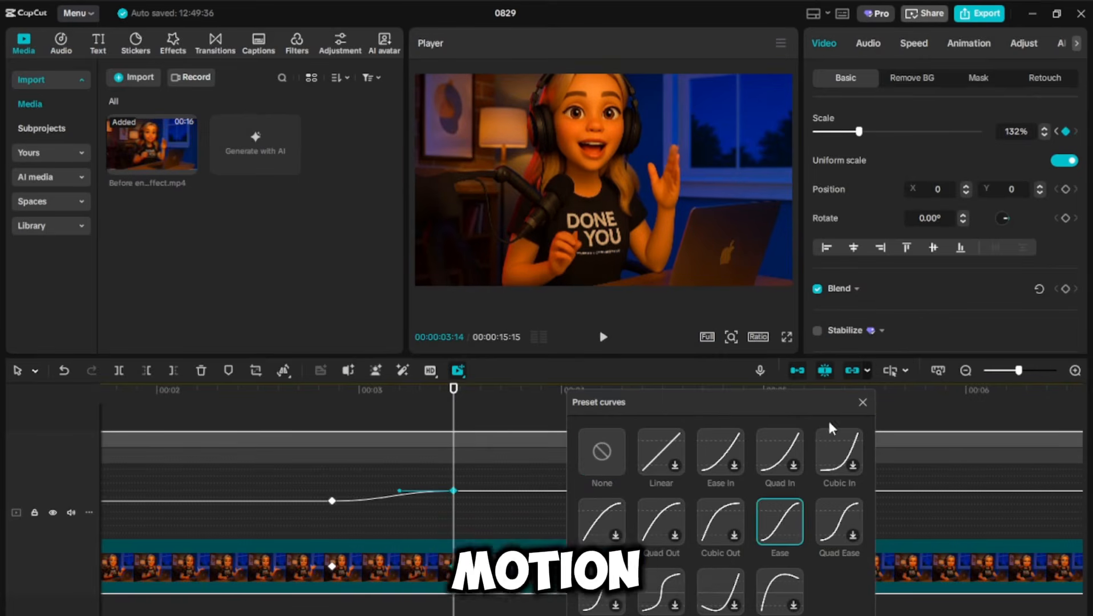
click(863, 403)
Step: Play back the eased zoom from the first keyframe
drag(453, 390, 227, 437)
key(space)
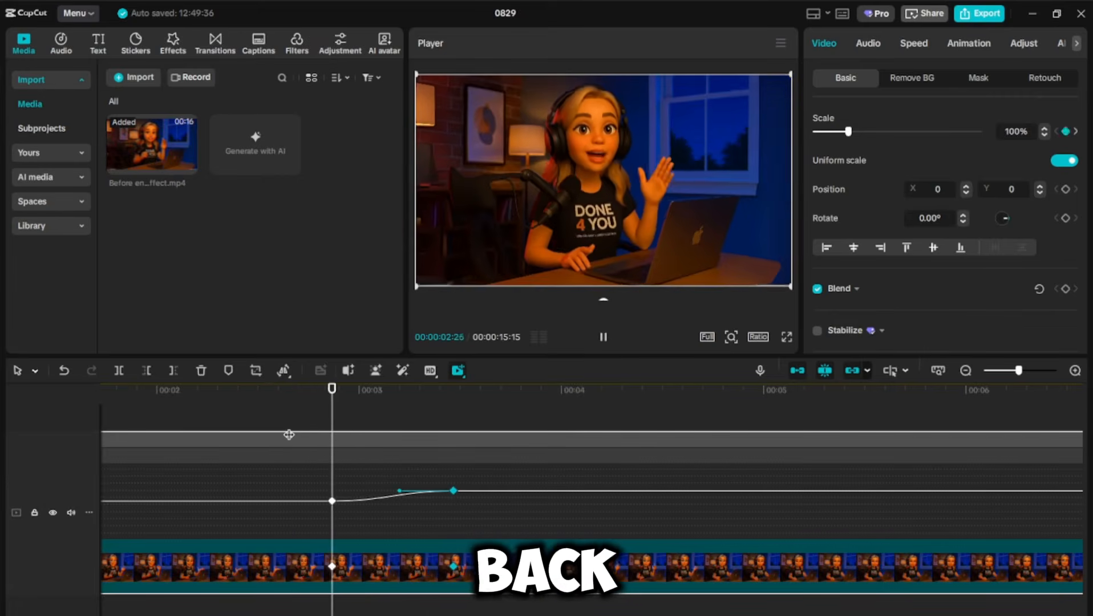
key(space)
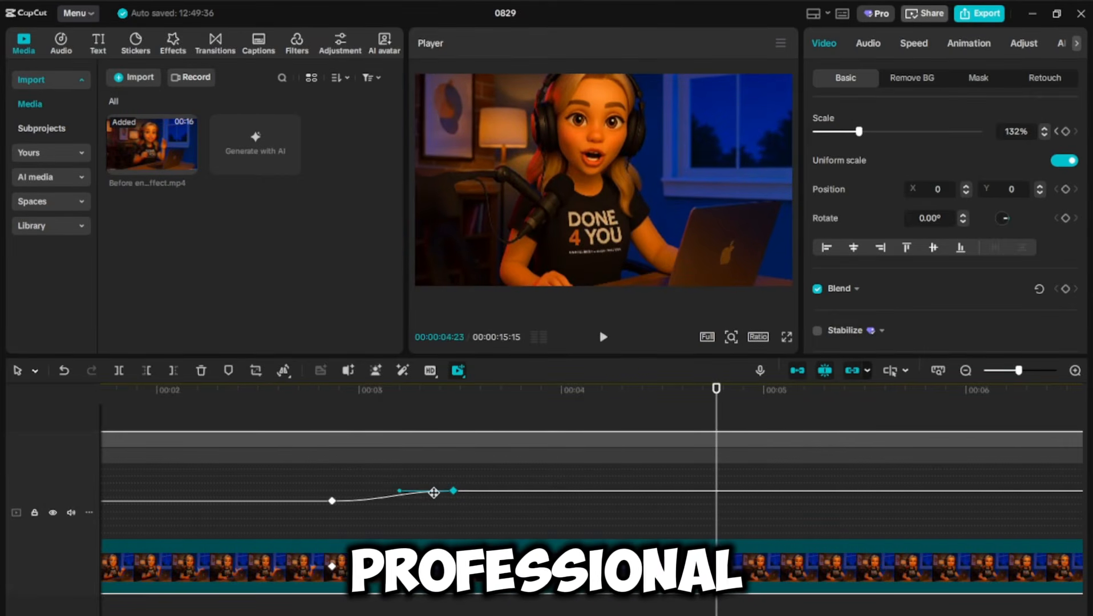
Step: Reshape the eased curve between the two scale keyframes
drag(1020, 371, 1021, 371)
drag(717, 403, 194, 439)
drag(359, 493, 258, 490)
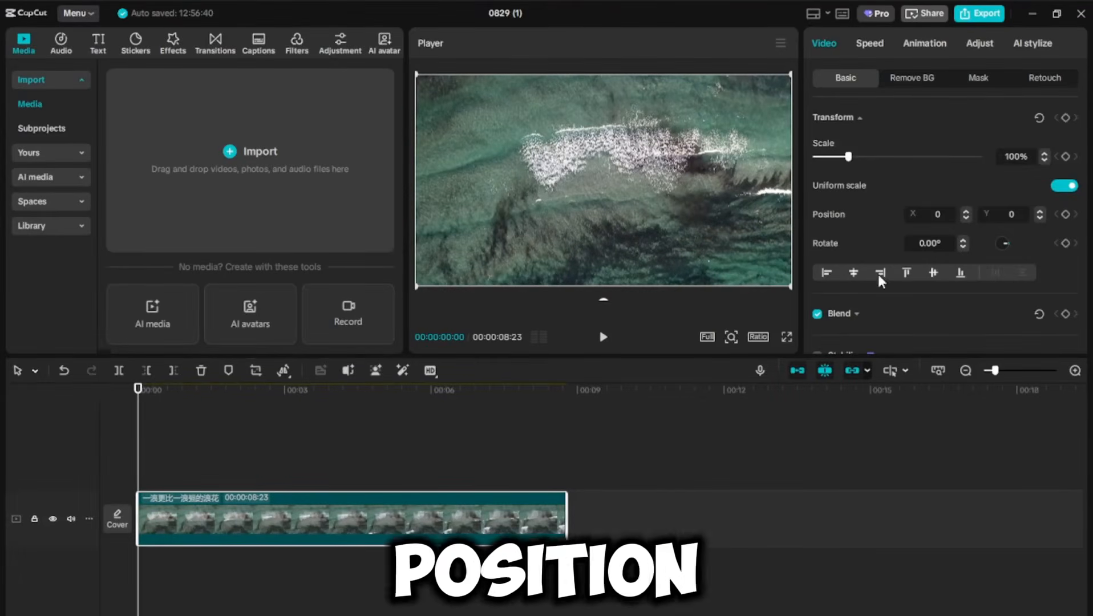
Step: Set the drone clip's scale to 120% and add a transform keyframe at the start
click(1019, 153)
text(120)
key(Return)
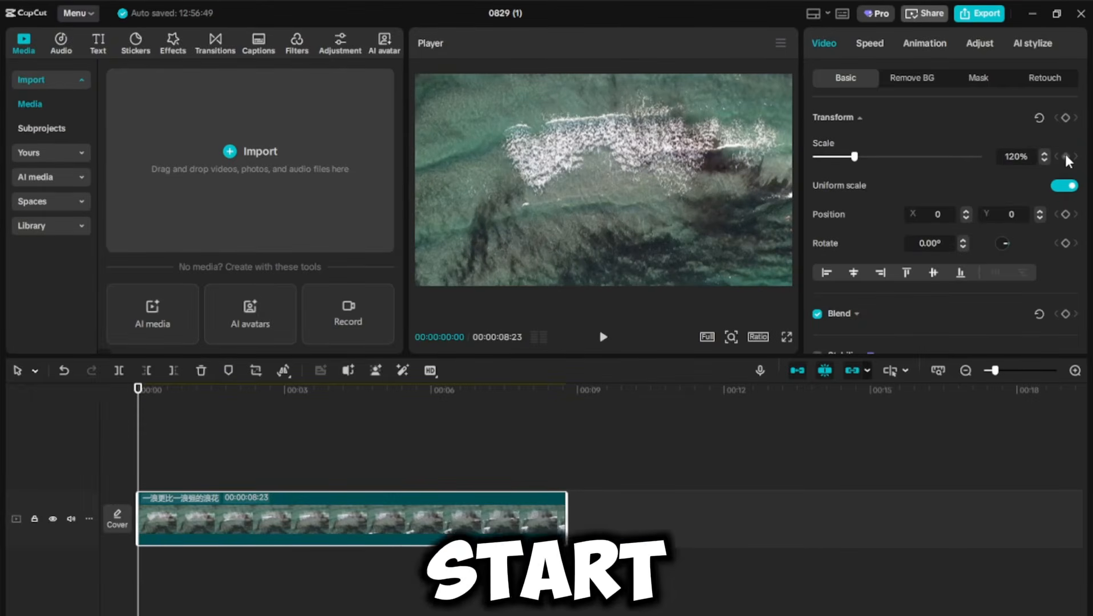
click(1065, 118)
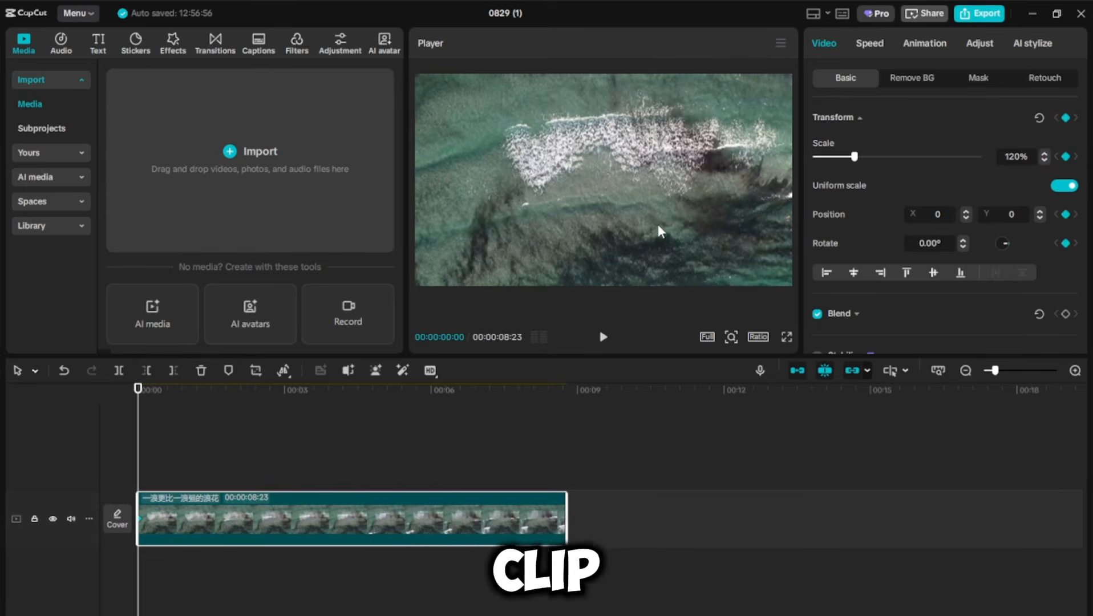
Step: At the clip's end, shift the video sideways to position X -384 and play back the pan
drag(514, 239, 533, 219)
drag(148, 393, 383, 401)
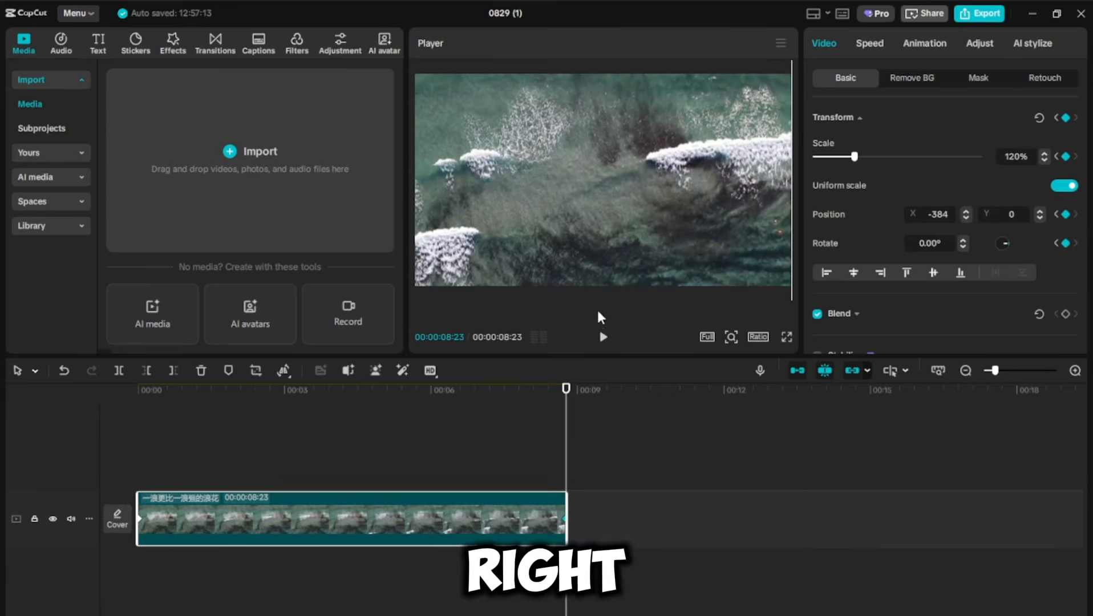
key(space)
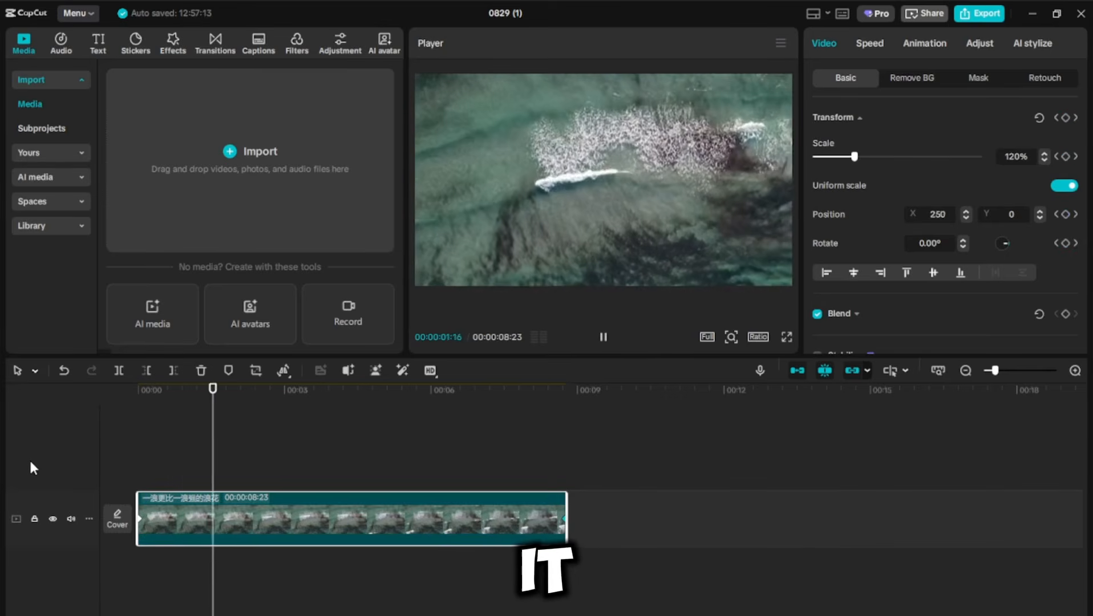